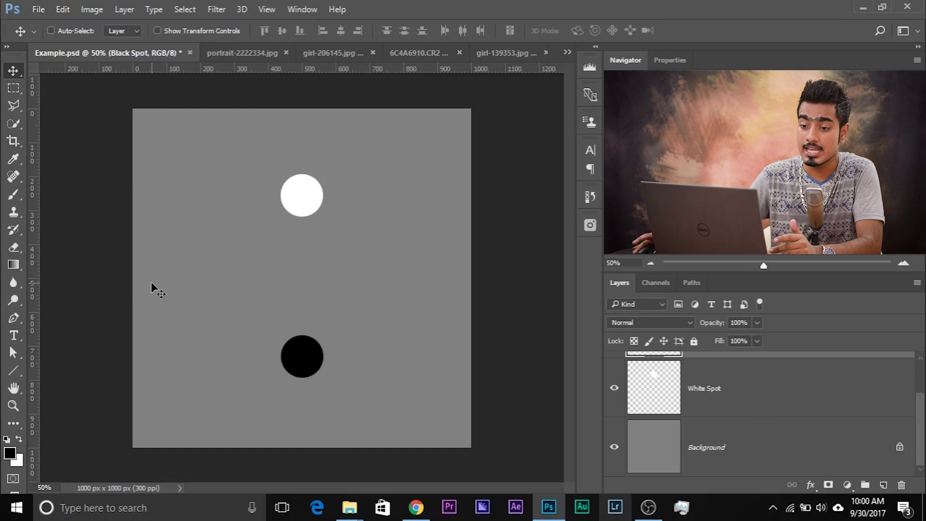
Activate the Spot Healing Brush Tool.
left_click(11, 177)
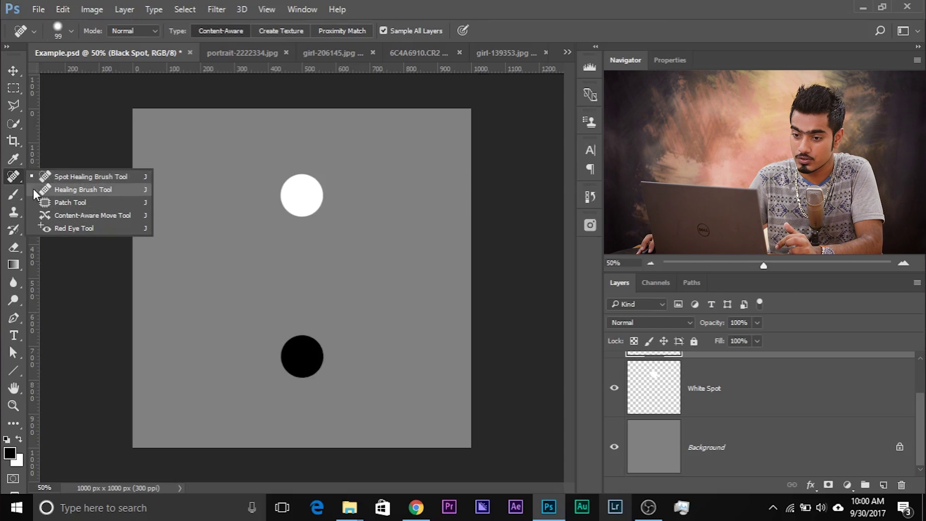
left_click(74, 178)
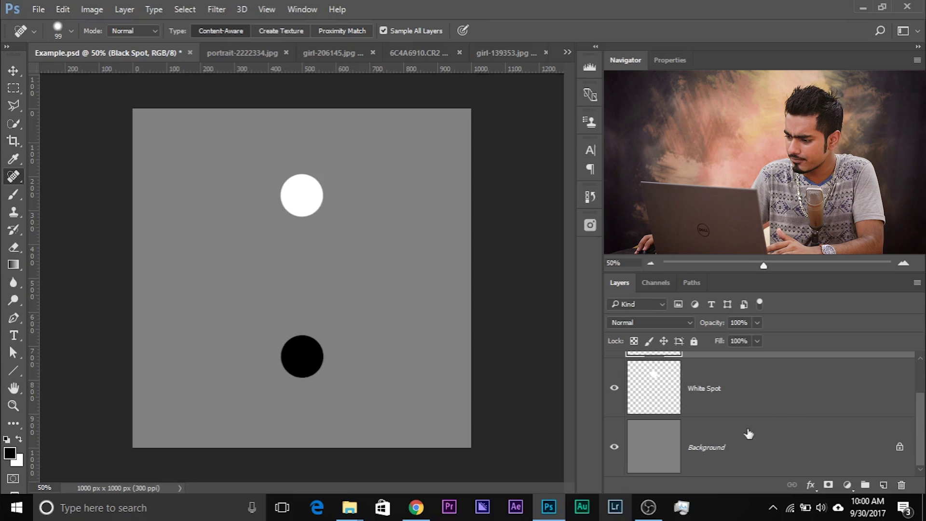
Examine the Background, White Spot and Black Spot layers, toggling the visibility of each spot layer off and on.
left_click(733, 445)
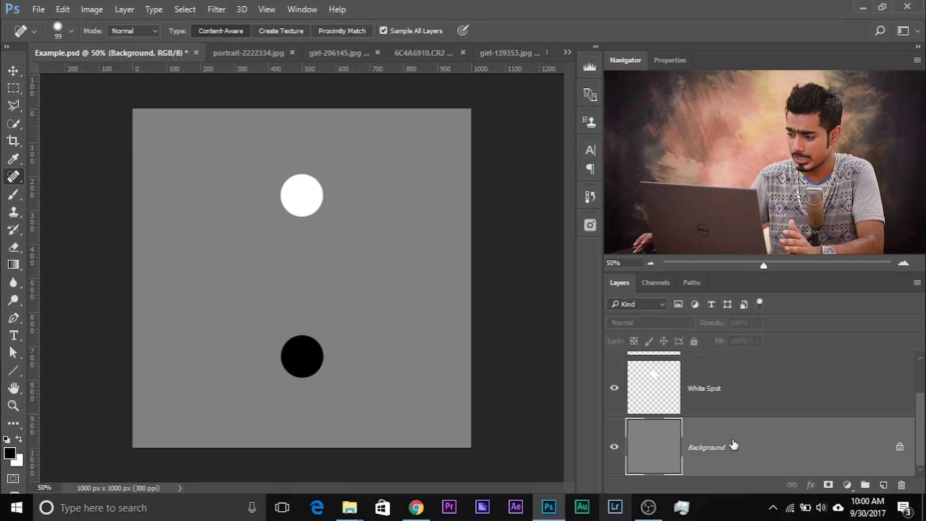
left_click(754, 382)
scroll(654, 404, "up", 1)
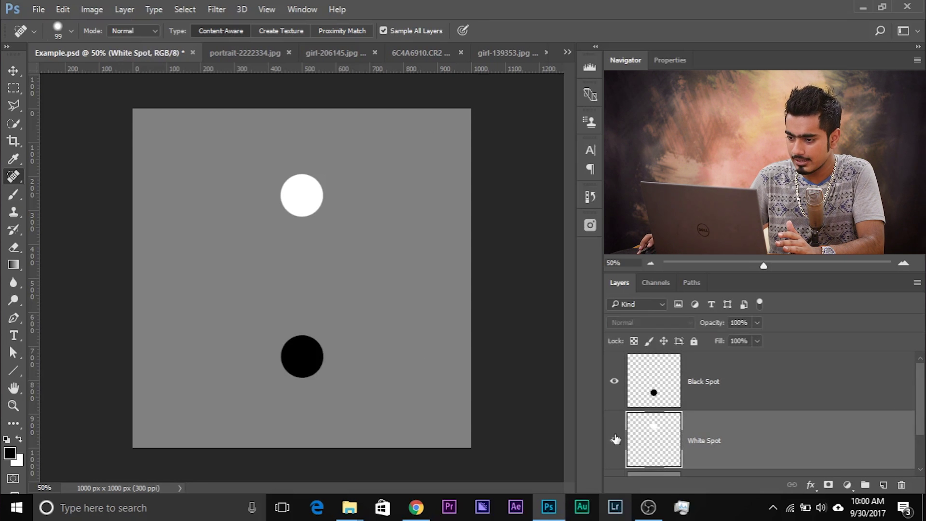
left_click(615, 442)
left_click(615, 442)
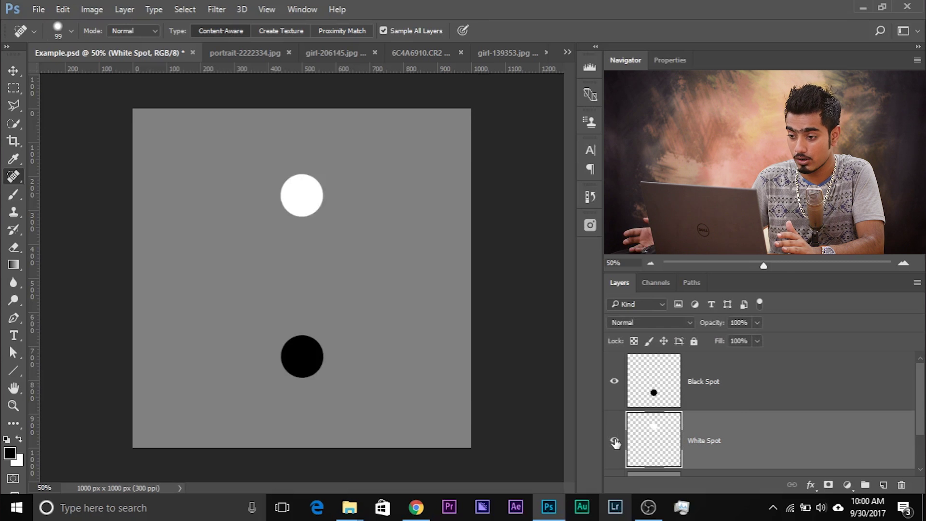
left_click(734, 381)
left_click(616, 382)
left_click(616, 382)
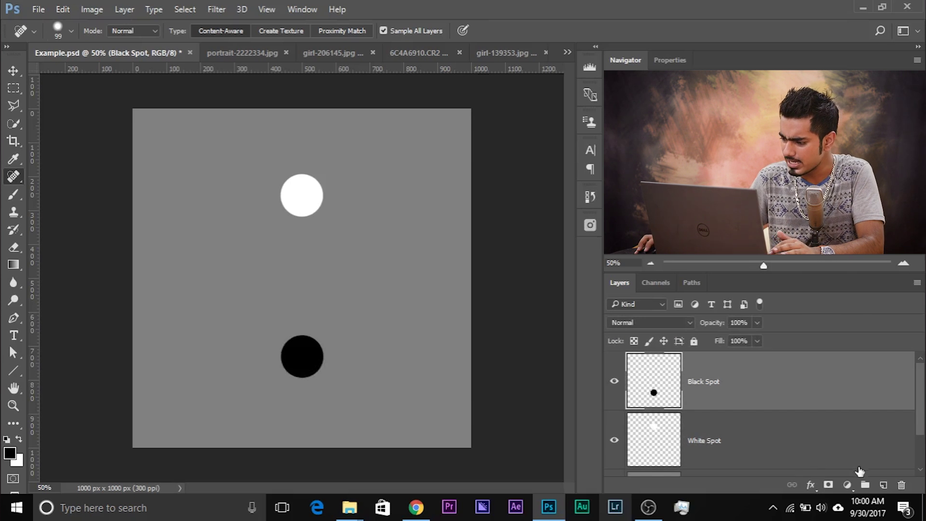
Create an empty layer above Black Spot and activate the Spot Healing Brush Tool.
left_click(884, 484)
right_click(13, 177)
left_click(46, 181)
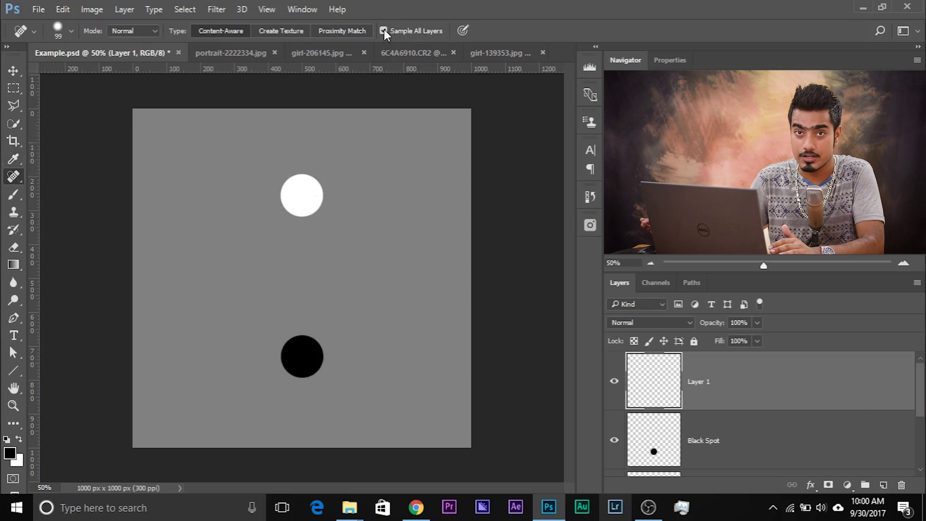
Resize the healing brush to about 175 px and heal the white and black spots on the new layer.
mouse_move(302, 187)
left_mouse_down()
mouse_move(320, 182)
mouse_move(312, 172)
left_mouse_up()
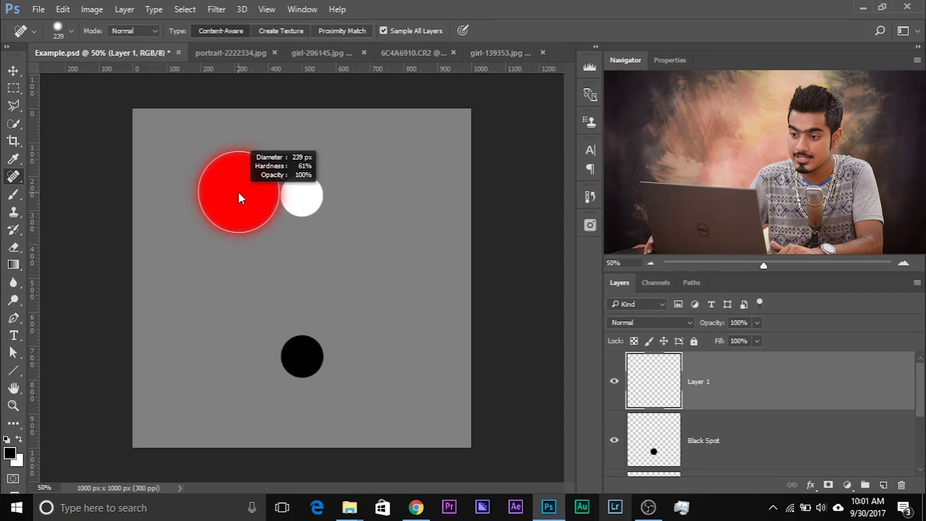
mouse_move(238, 192)
left_mouse_down()
mouse_move(276, 194)
mouse_move(234, 196)
mouse_move(236, 28)
mouse_move(223, 315)
mouse_move(221, 251)
mouse_move(244, 239)
mouse_move(234, 228)
mouse_move(247, 150)
mouse_move(228, 151)
left_mouse_up()
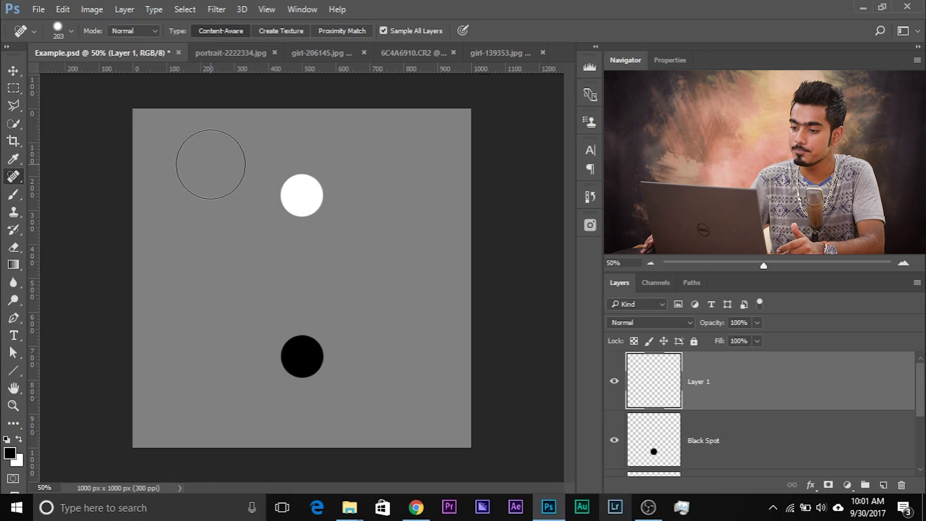
left_click_drag(311, 198, 303, 196)
left_click(302, 195)
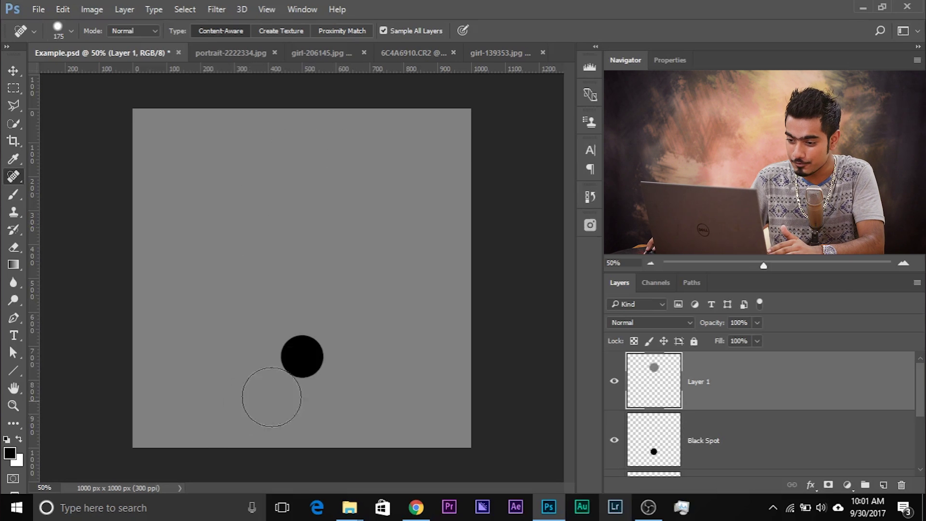
left_click(302, 356)
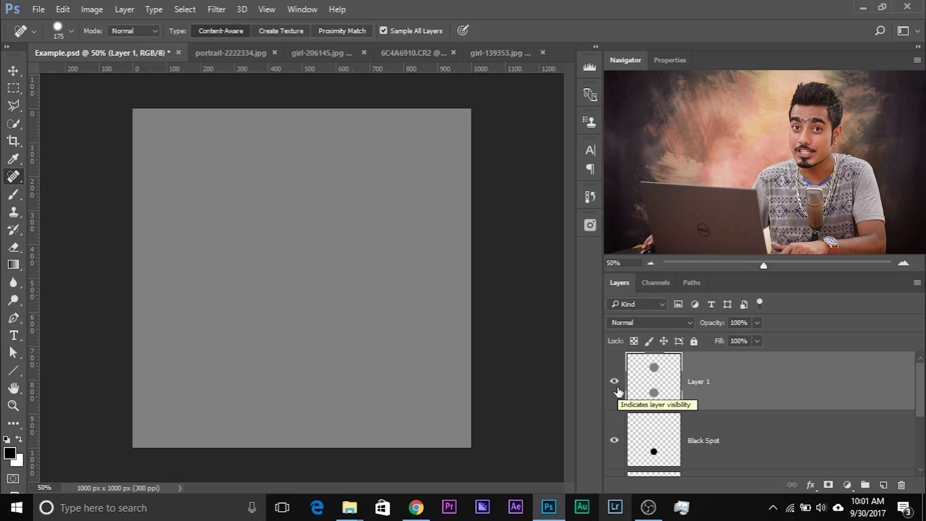
Isolate Layer 1 to inspect its two healed patches, and show all the layers again.
key("alt")
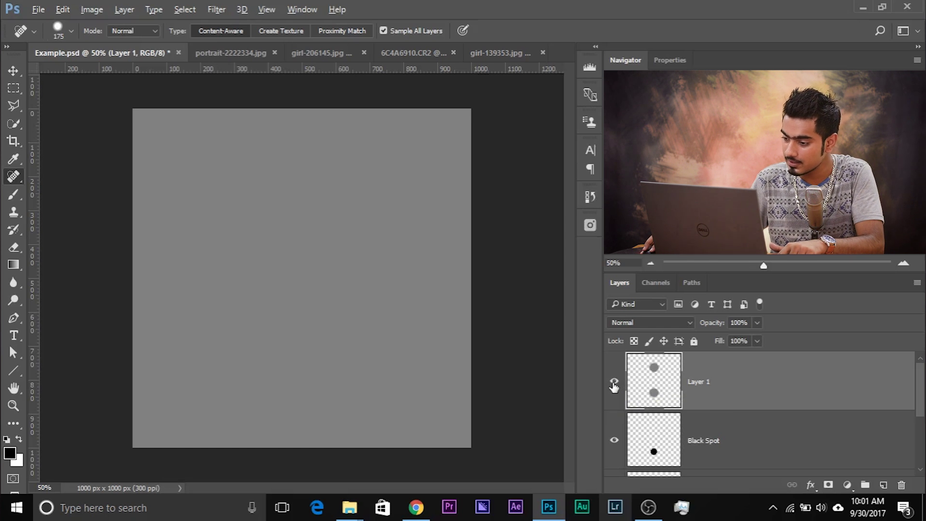
left_click(614, 383, "alt")
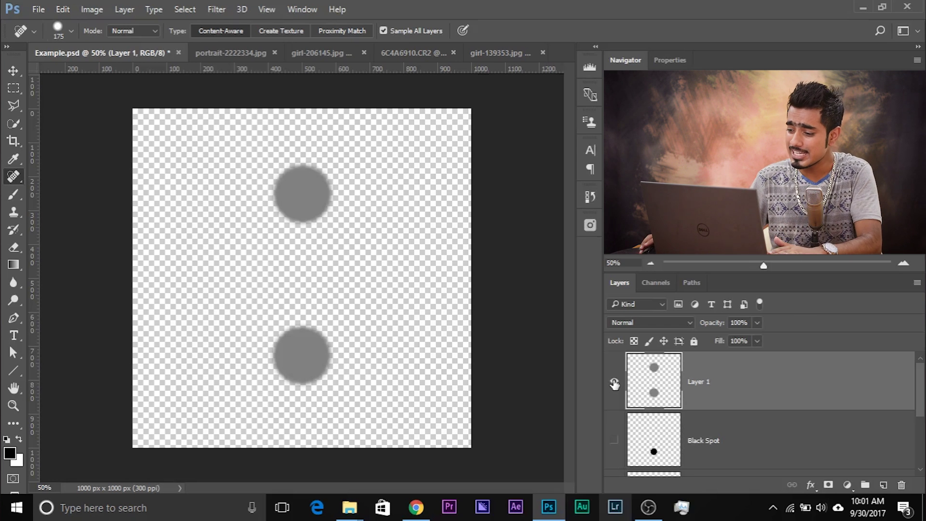
scroll(639, 393, "down", 3)
scroll(635, 455, "up", 3)
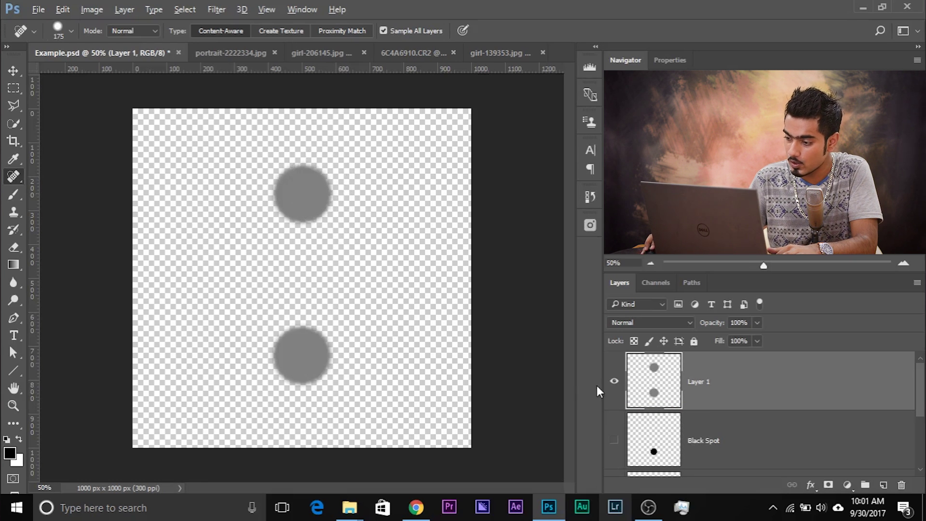
left_click(615, 382, "alt")
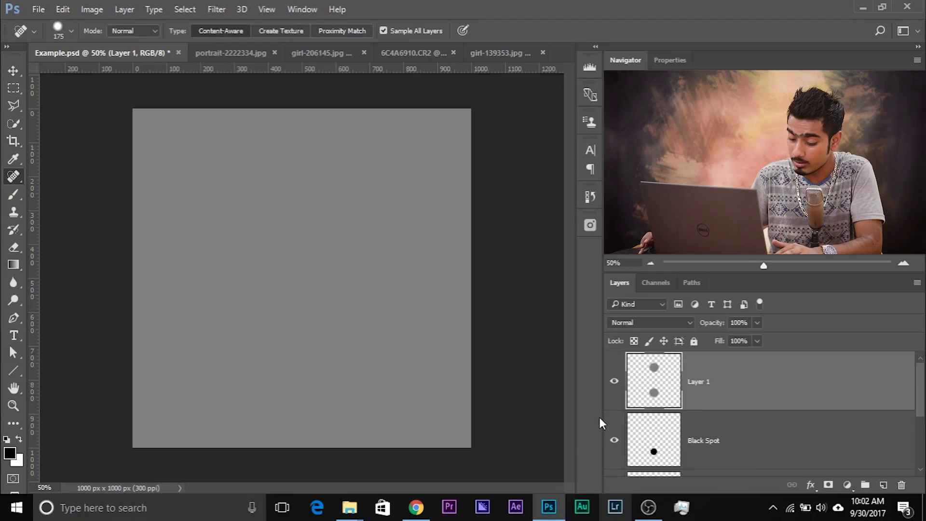
Isolate Layer 1 again and toggle the visibility of Layer 1 and Black Spot individually, leaving only Layer 1 shown.
left_click(614, 382, "alt")
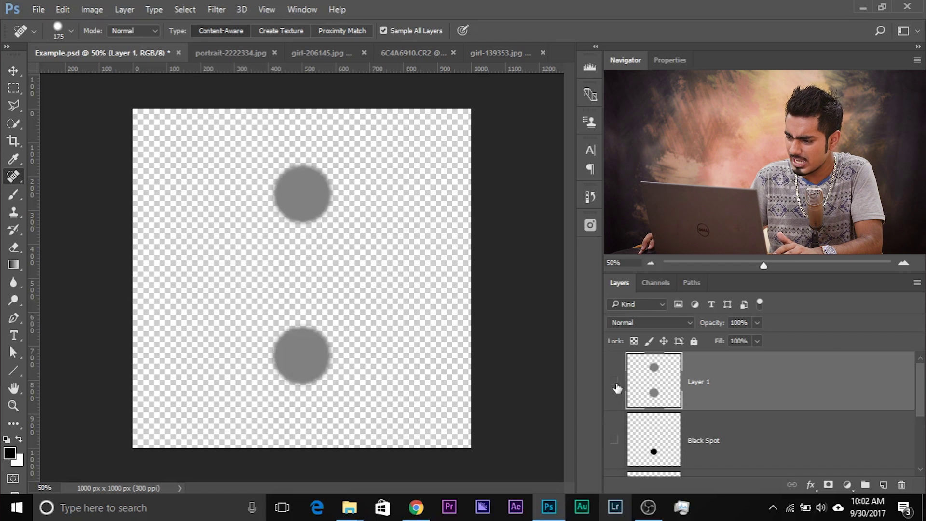
left_click(615, 382)
left_click(614, 439)
left_click(614, 439)
left_click(614, 382)
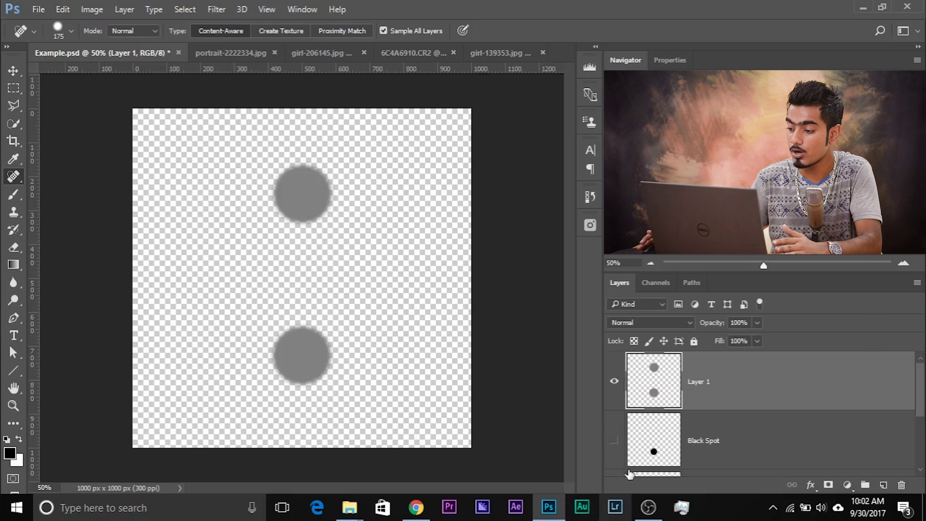
Bring back the hidden layers with Layer 1's Show/Hide all other layers option and check the layer stack.
right_click(614, 383)
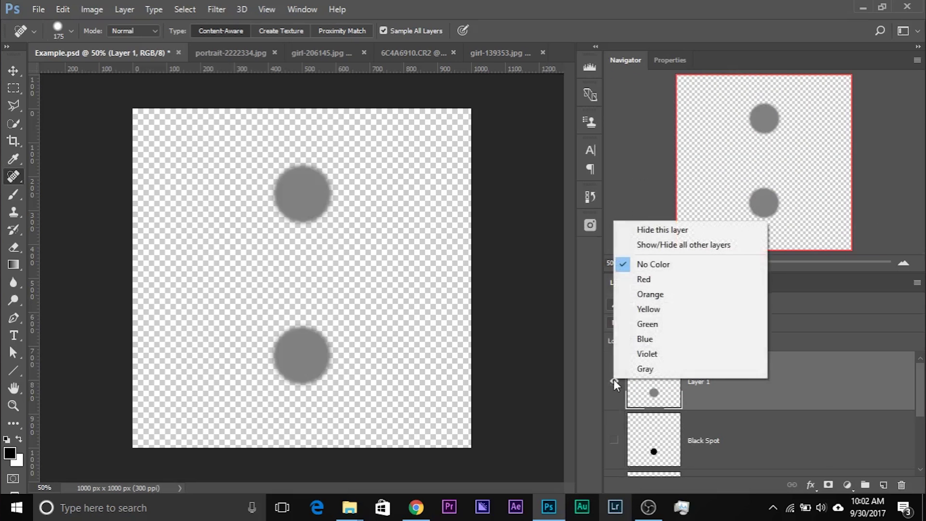
left_click(654, 245)
scroll(628, 415, "down", 1)
scroll(627, 420, "up", 1)
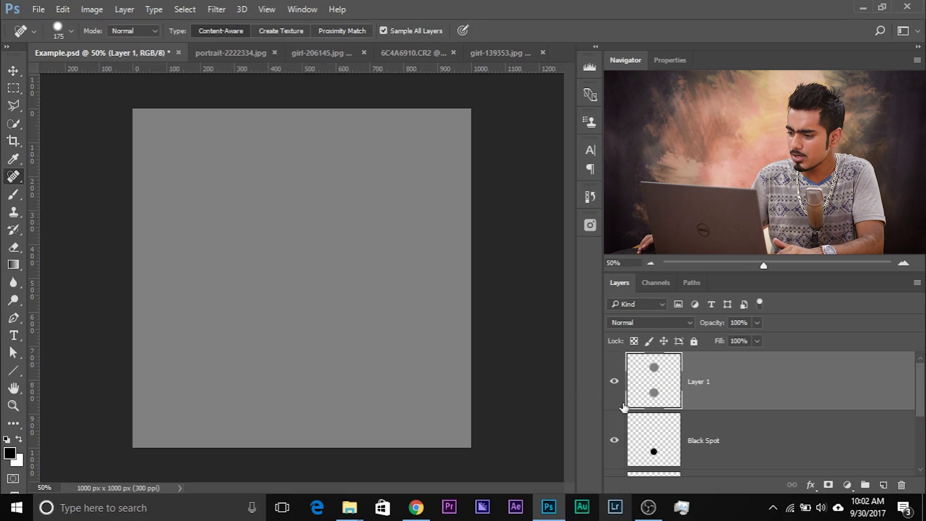
Delete Layer 1, create a fresh empty layer in its place, and choose the Spot Healing Brush Tool.
left_click_drag(766, 400, 900, 485)
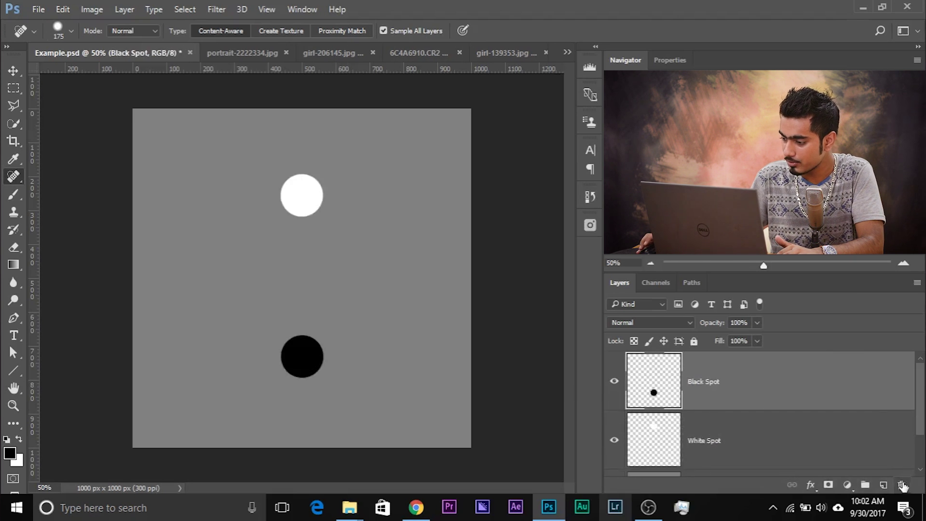
left_click(885, 485)
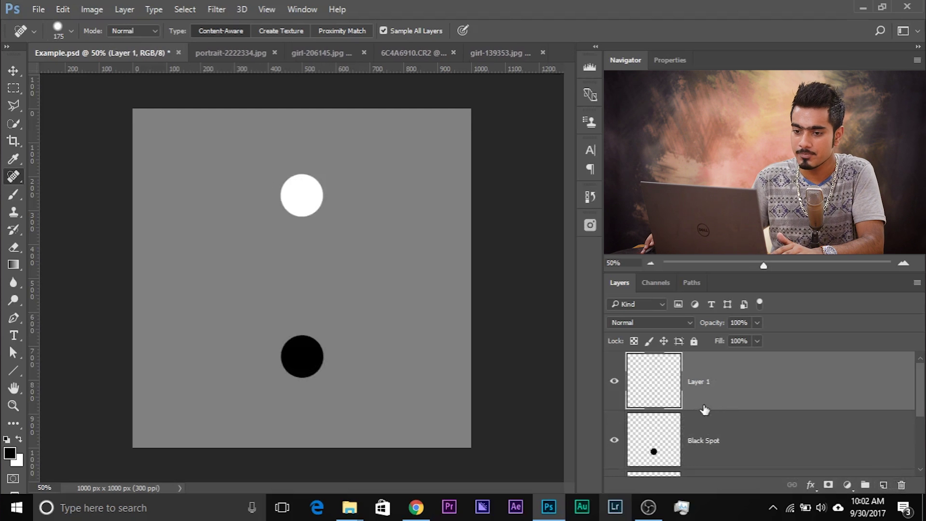
right_click(12, 178)
left_click(48, 174)
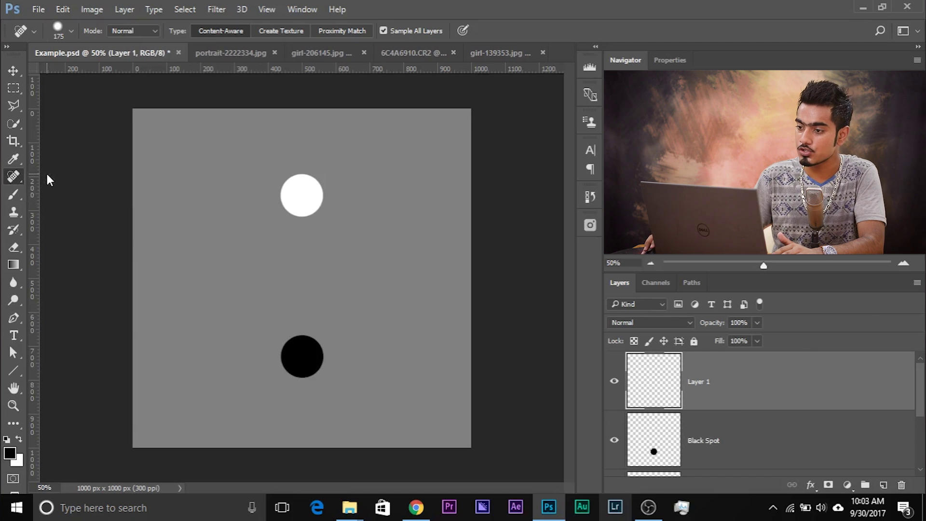
Try to heal the white spot on the empty layer with Sample All Layers off and a 283 px brush, and re-enable the option.
left_click(384, 31)
left_click_drag(302, 192, 359, 194)
left_click(290, 258)
left_click(173, 297)
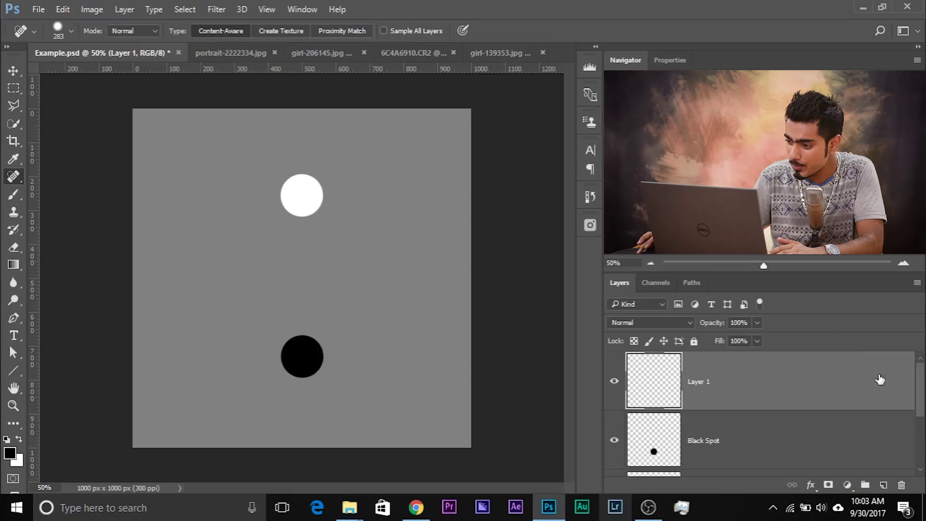
left_click(291, 157)
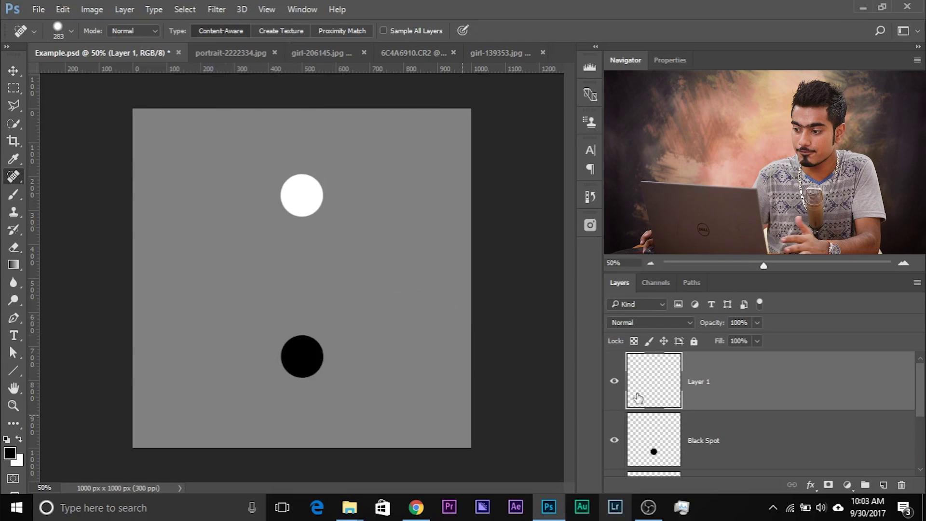
mouse_move(233, 190)
left_mouse_down()
mouse_move(336, 202)
mouse_move(280, 290)
left_mouse_up()
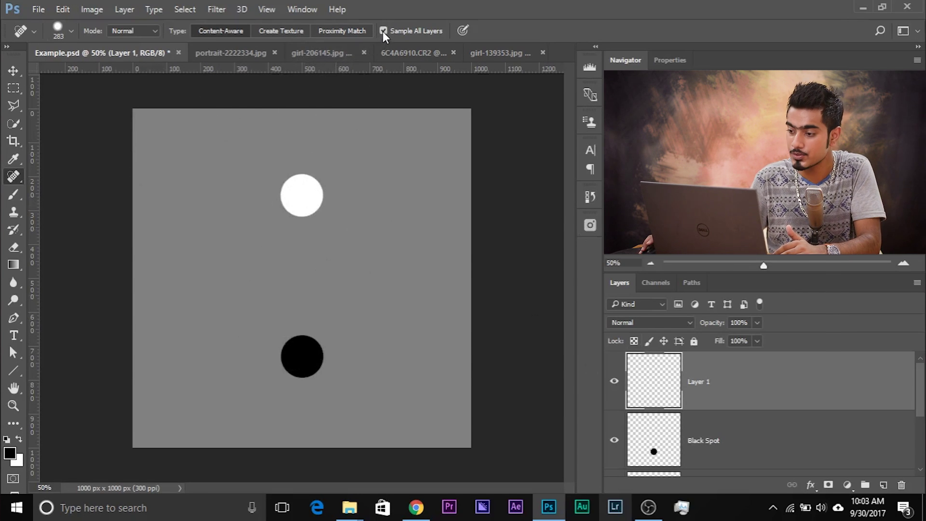
Look through the Black Spot, White Spot and Background layers, and reselect Layer 1.
scroll(704, 422, "down", 1)
left_click(711, 399)
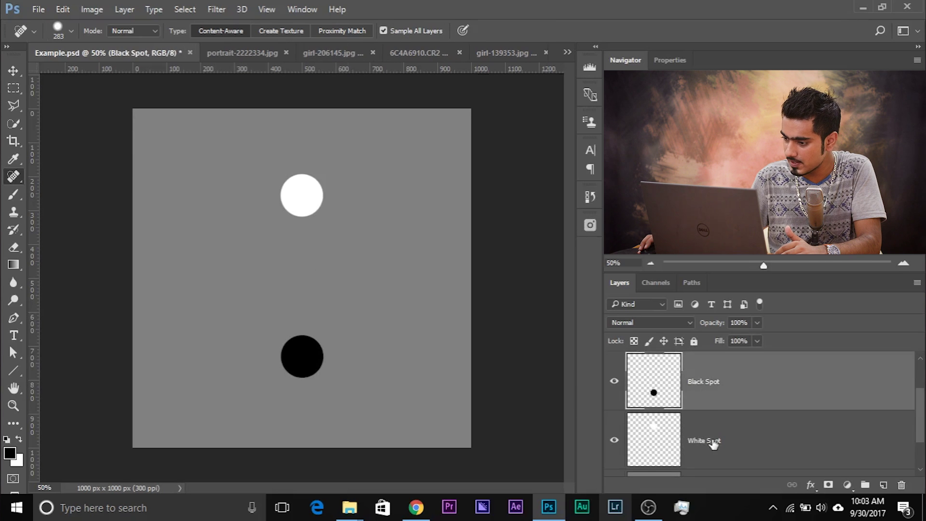
left_click(714, 441)
scroll(709, 438, "down", 1)
left_click(698, 441)
scroll(699, 440, "up", 2)
left_click(673, 383)
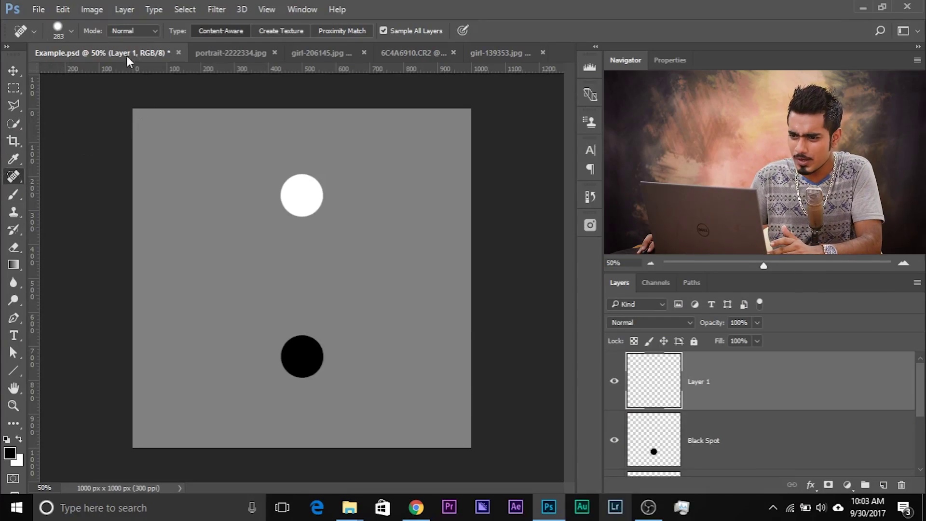
Set the healing mode to Darken, heal the white spot at 235 px and the black spot at 259 px, and undo both strokes.
left_click(155, 30)
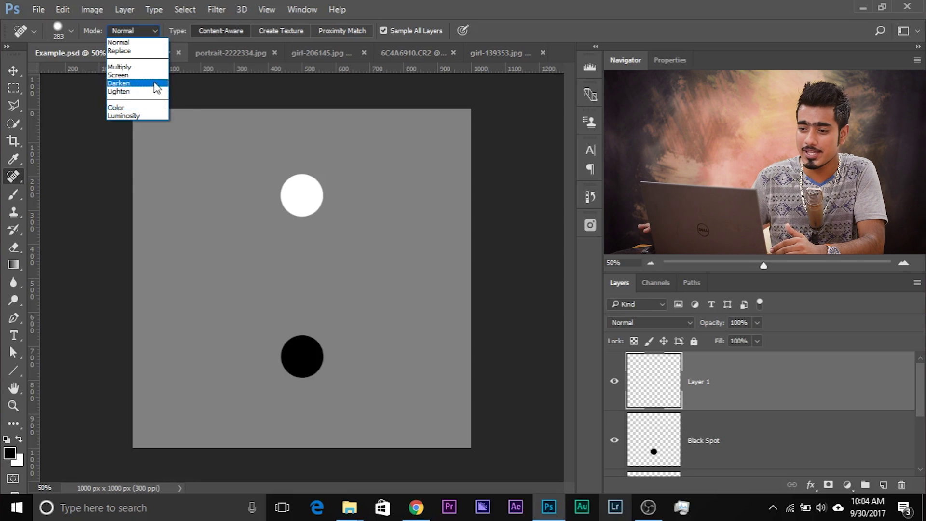
left_click(157, 86)
mouse_move(324, 245)
left_mouse_down()
mouse_move(317, 248)
mouse_move(338, 243)
left_mouse_up()
left_click(301, 195)
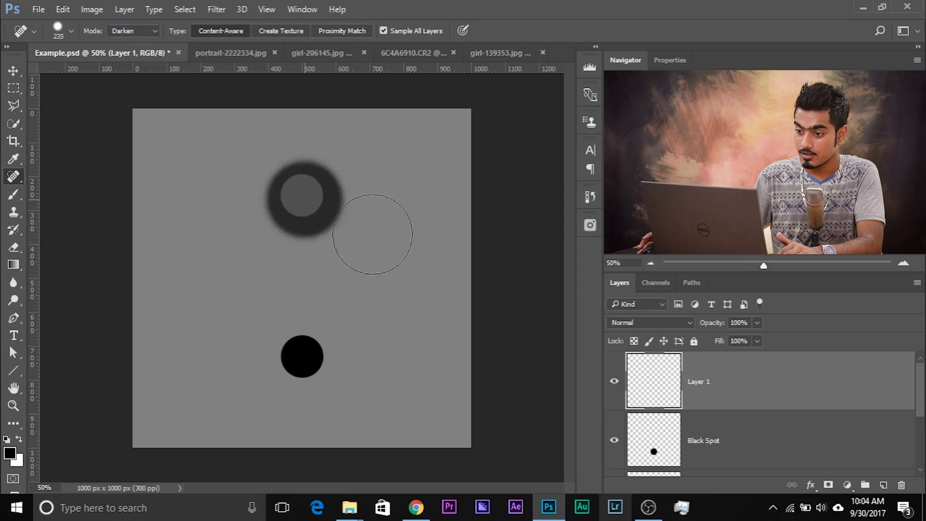
left_click(306, 354)
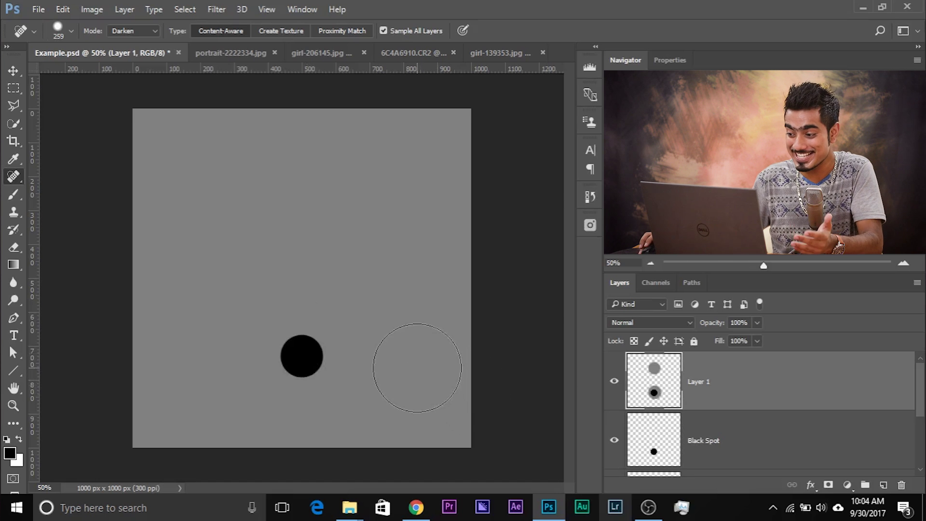
key("ctrl+z")
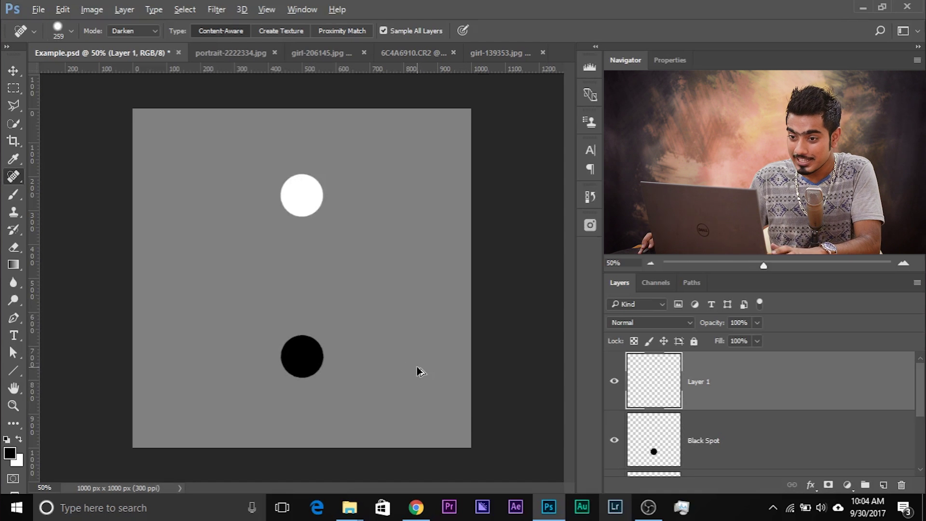
Switch the healing mode to Lighten, heal the white and black spots with the 259 px brush, and undo the black spot's stroke.
left_click(150, 32)
left_click(139, 92)
left_click_drag(257, 171, 305, 191)
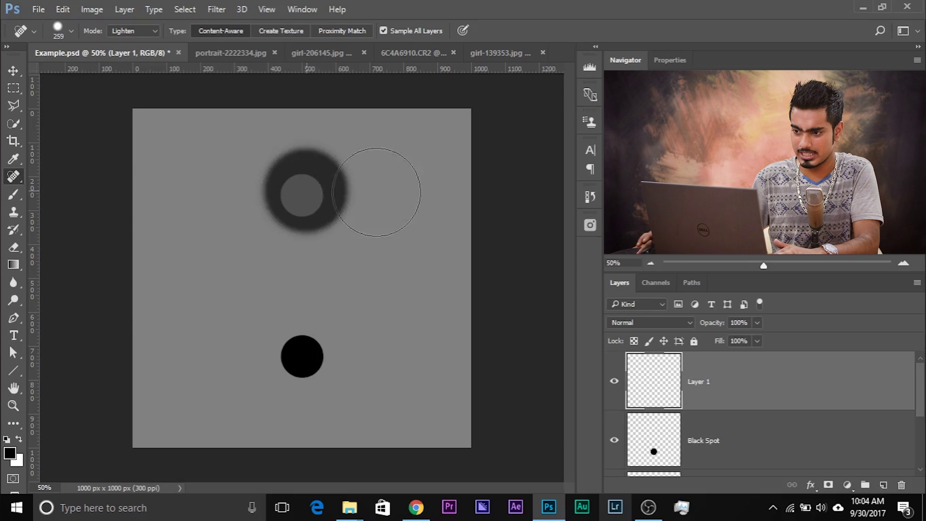
left_click(300, 357)
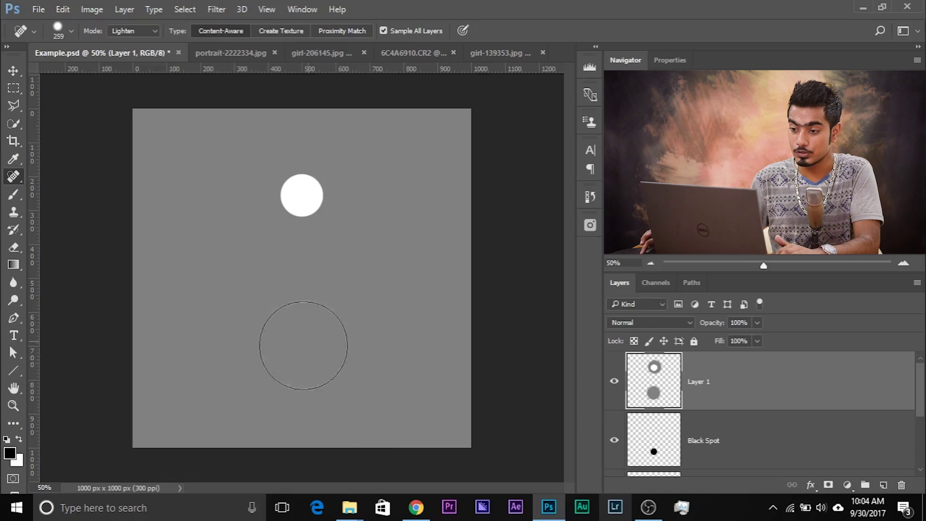
key("ctrl+z")
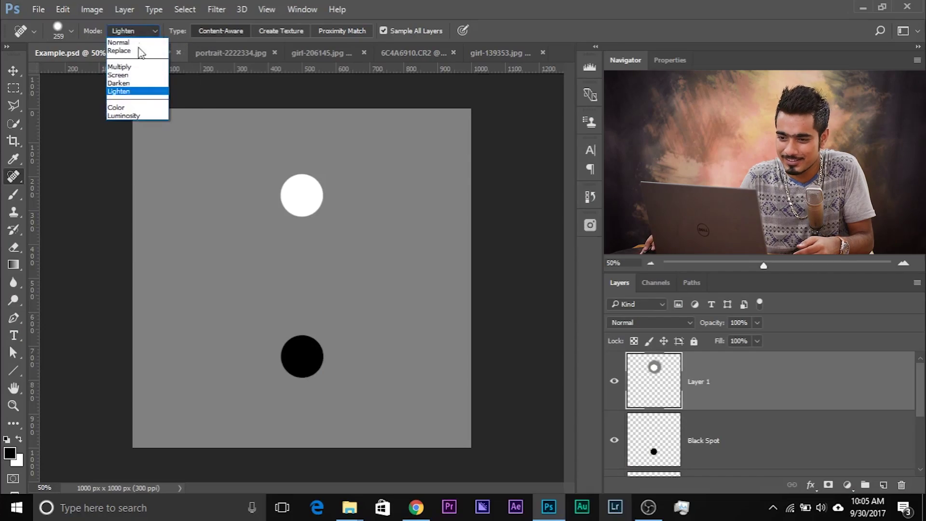
Set the healing brush mode to Darken.
left_click(126, 83)
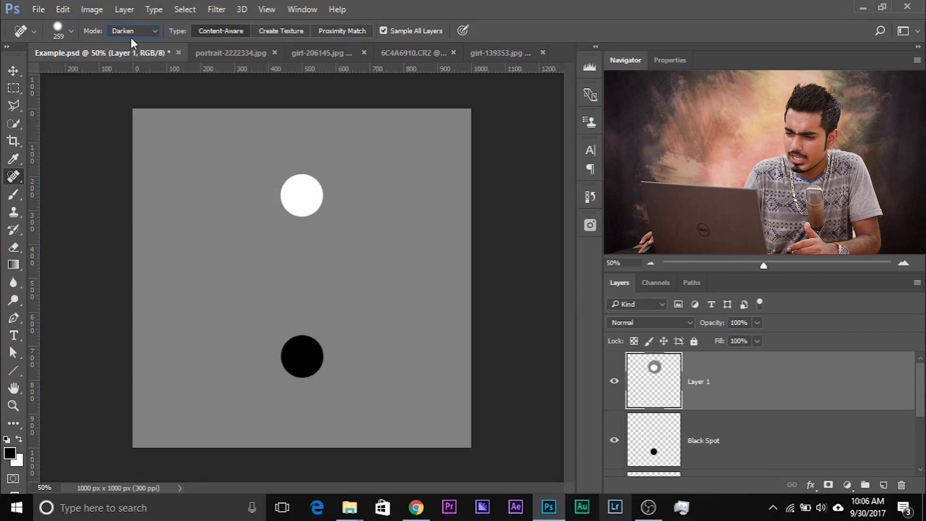
Heal the white spot and the black spot with the 259 px brush in Darken mode.
left_click(302, 195)
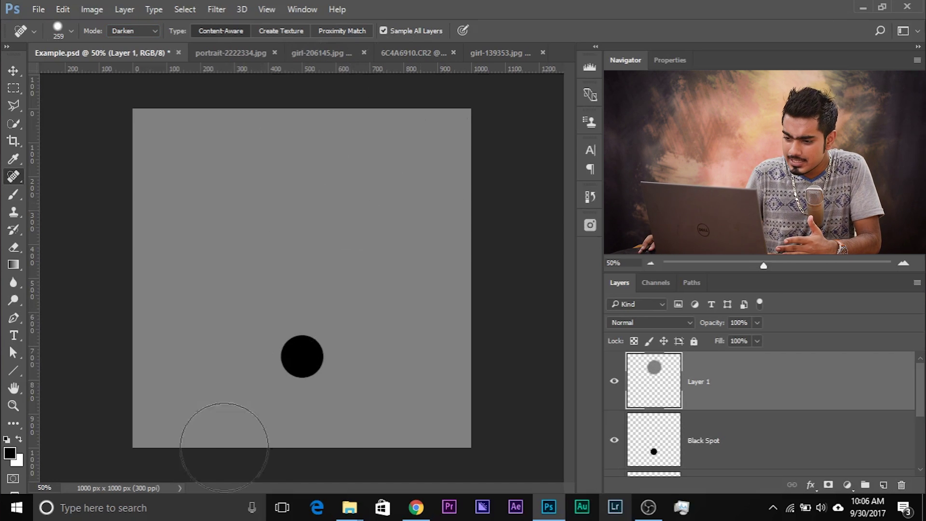
left_click(308, 370)
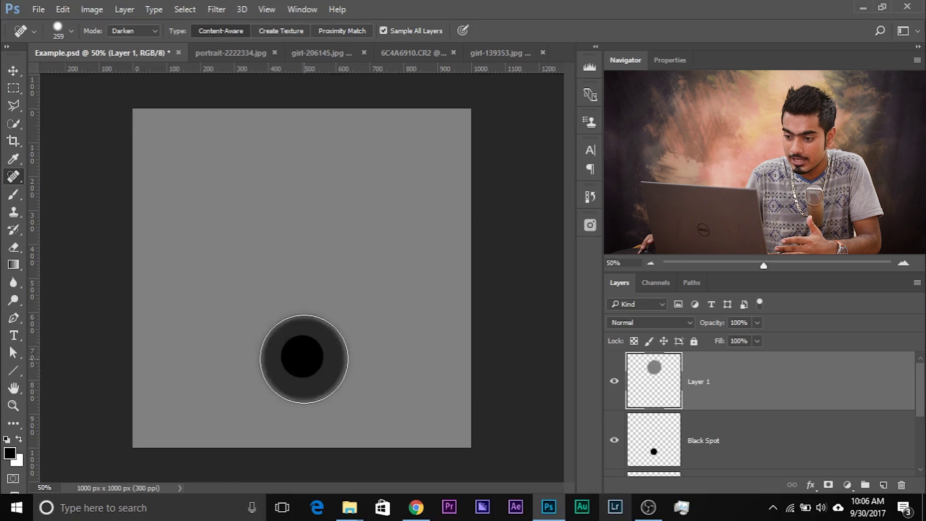
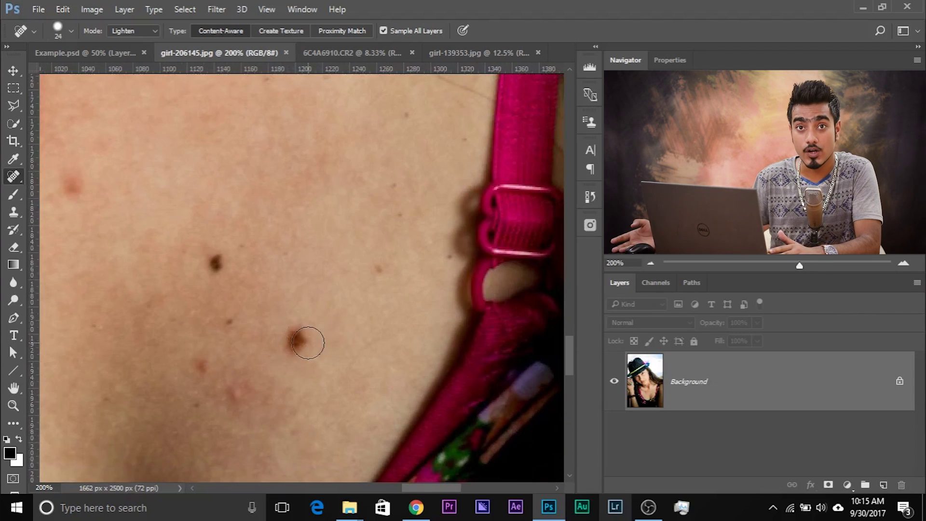
Add a new layer and heal the large mole near the bra strap with a 67 px Spot Healing Brush in Lighten mode.
left_click(883, 484)
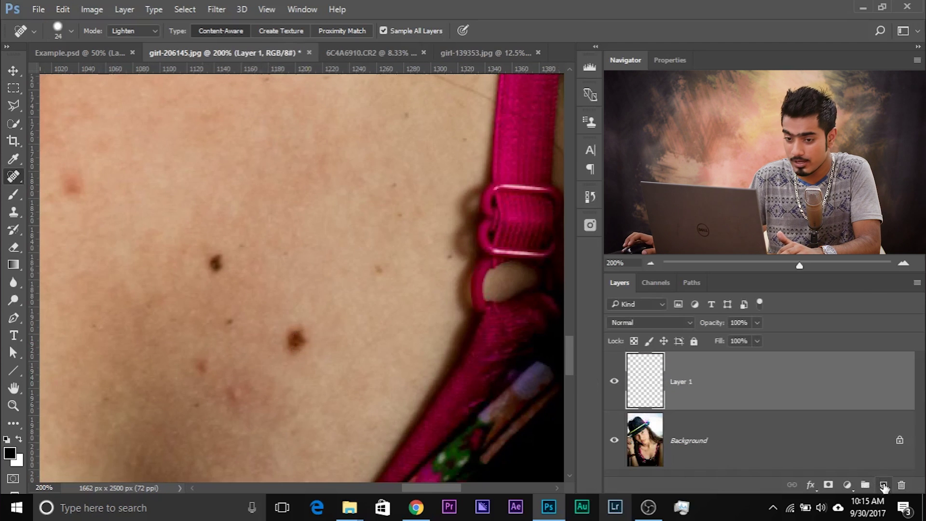
right_click(5, 180)
left_click(86, 174)
mouse_move(215, 217)
left_mouse_down()
mouse_move(232, 215)
mouse_move(225, 214)
left_mouse_up()
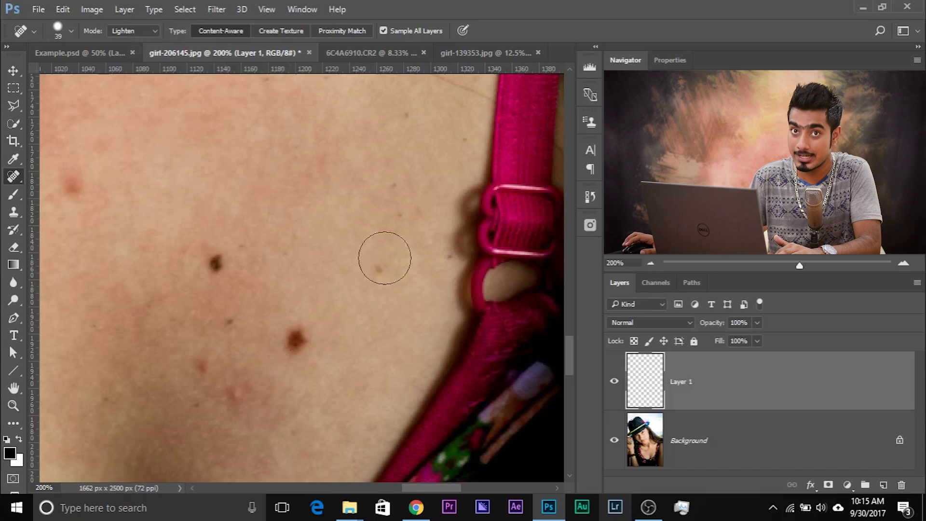
mouse_move(293, 334)
left_mouse_down()
mouse_move(312, 346)
mouse_move(298, 340)
left_mouse_up()
left_click(297, 340)
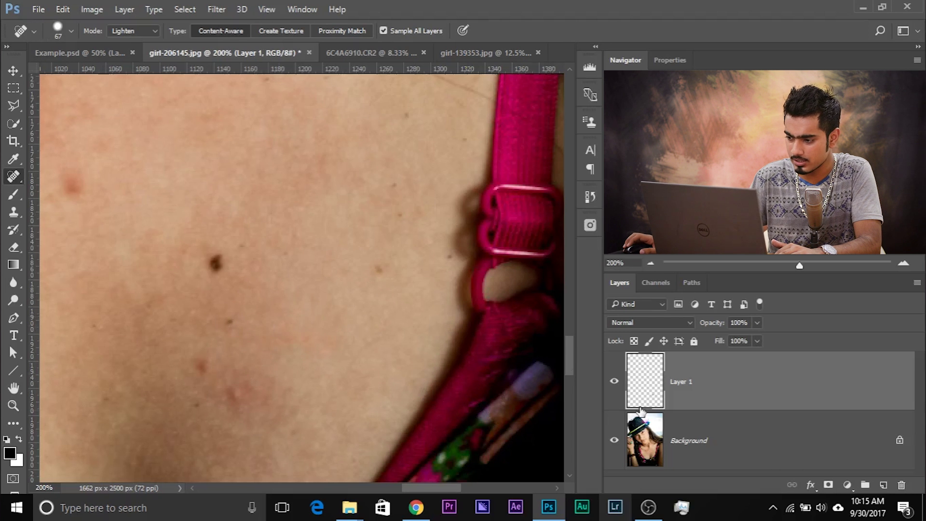
Check the healed mole by toggling the new layer's visibility, and rename the layer as Lighten.
left_click(615, 382)
double_click(678, 382)
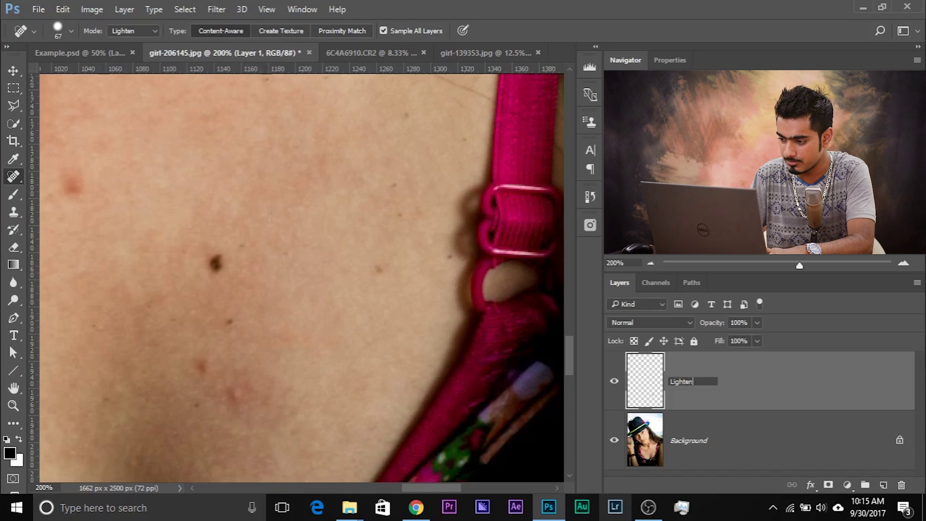
type("Lighten")
key("Return")
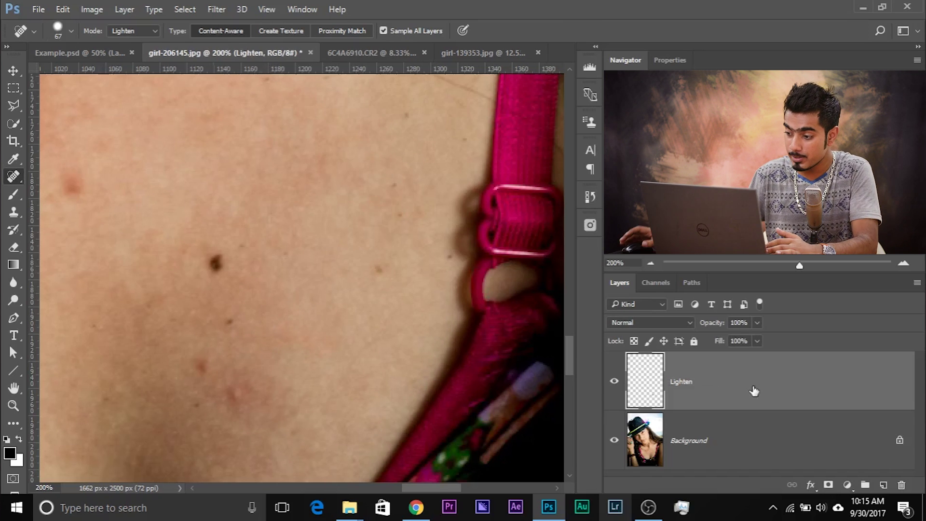
Hide the Lighten layer and heal the same mole on a new layer in Normal mode with the 67 px brush.
left_click(615, 382)
left_click(882, 485)
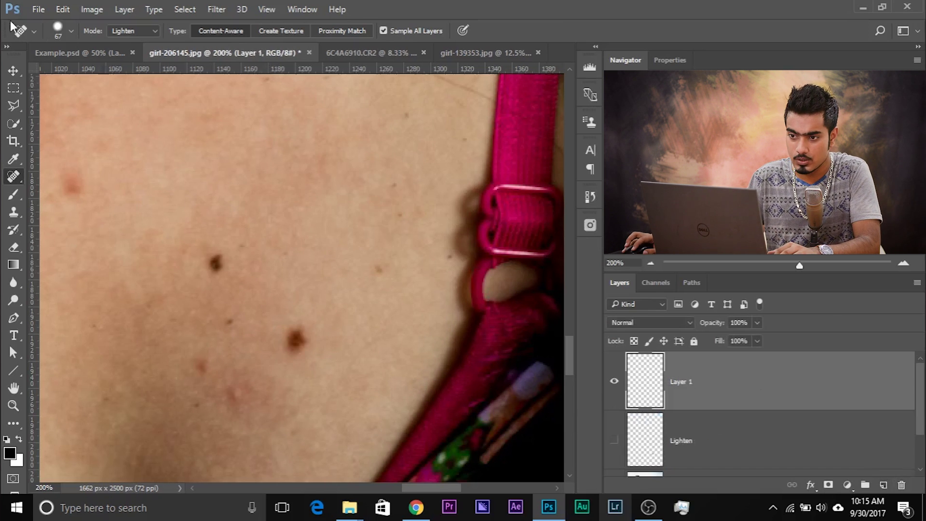
left_click(142, 32)
left_click(129, 35)
left_click(292, 333)
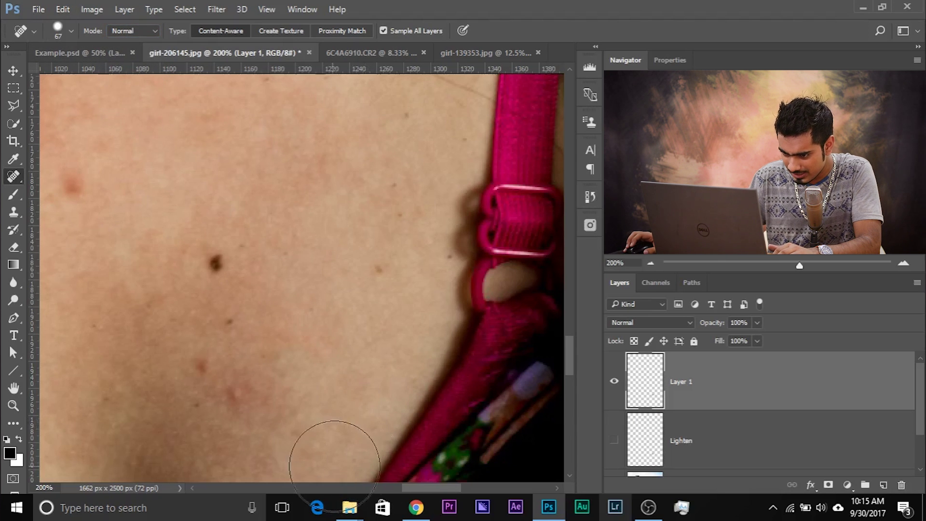
Examine the Normal-mode healing up close at 300% by toggling Layer 1's visibility.
left_click(615, 381)
left_click(614, 381)
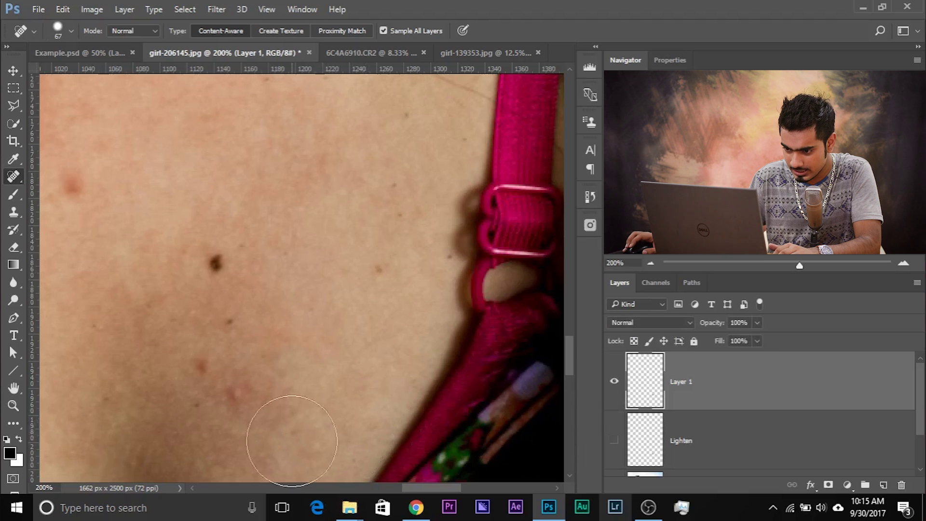
key("v")
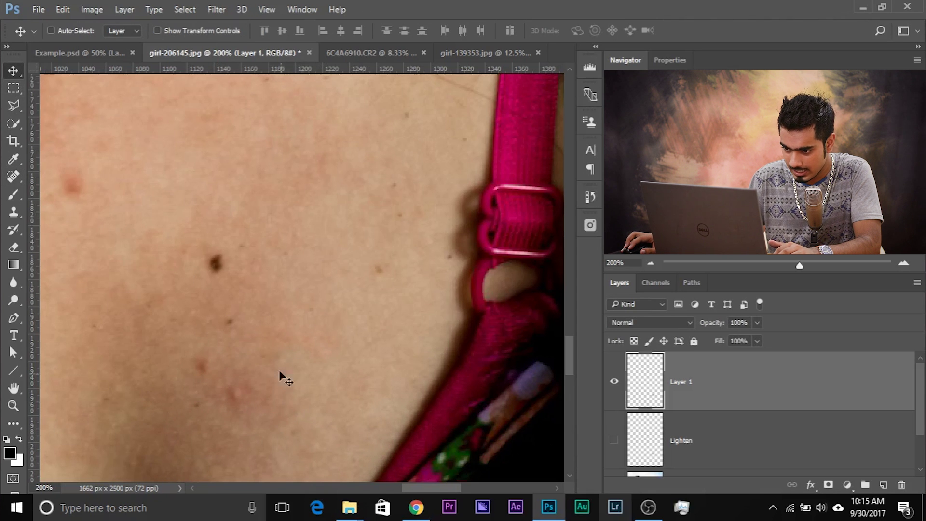
key("ctrl+plus")
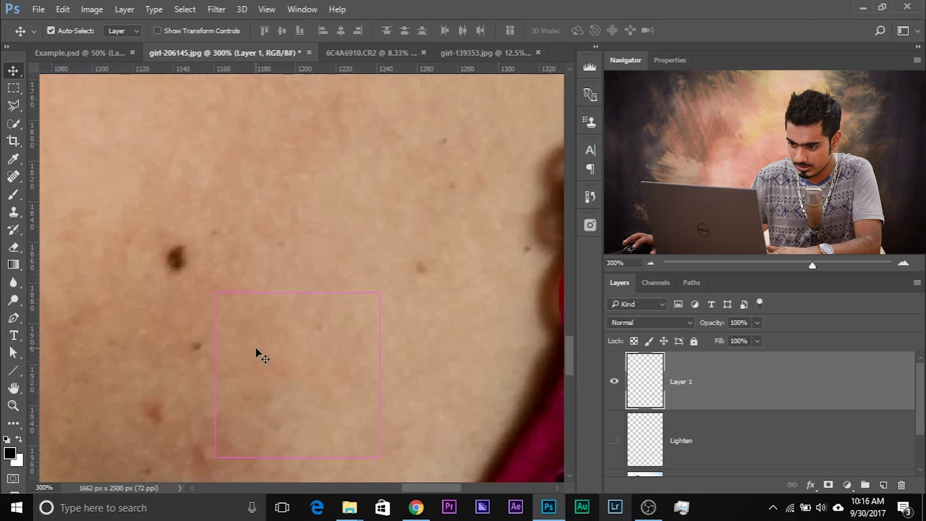
scroll(501, 313, "down", 2)
left_click(614, 381)
left_click(614, 381)
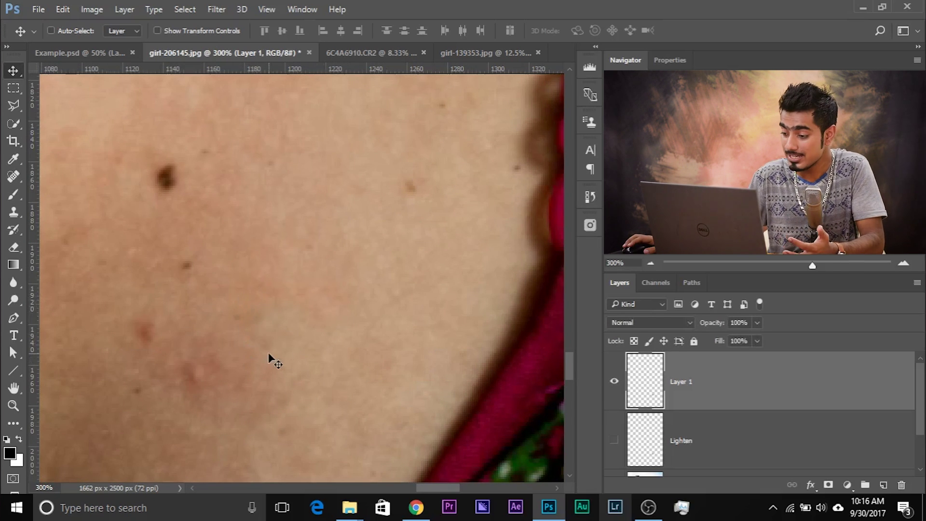
Hide Layer 1 and show the Lighten layer to compare the results, and delete Layer 1.
left_click(614, 381)
left_click(614, 440)
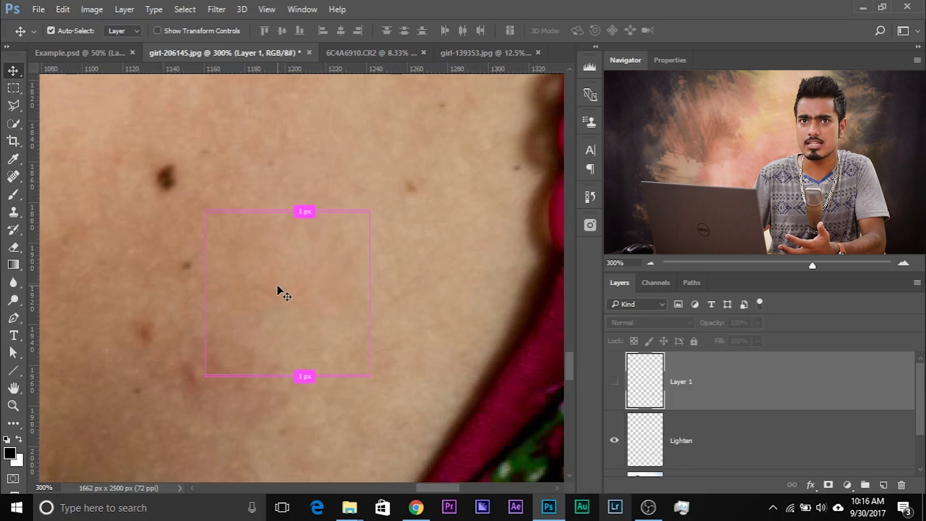
key("ctrl+1")
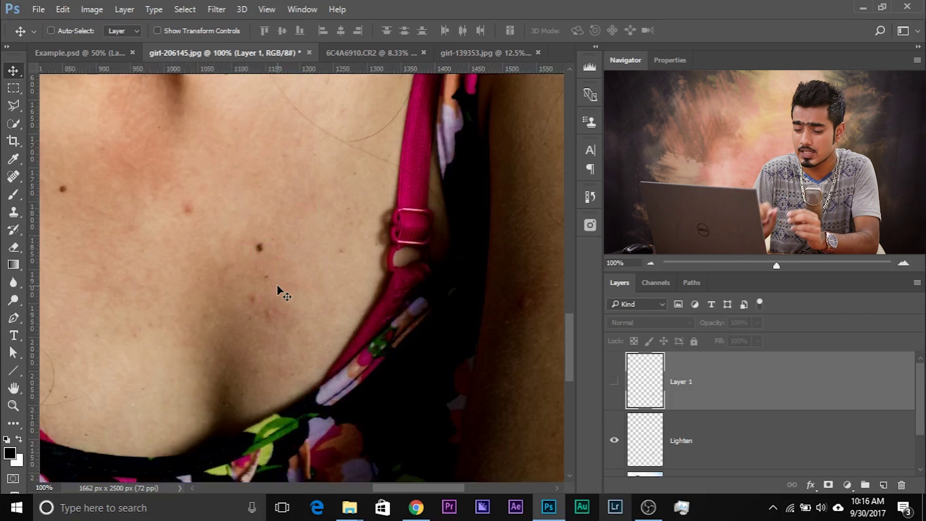
key("ctrl+plus")
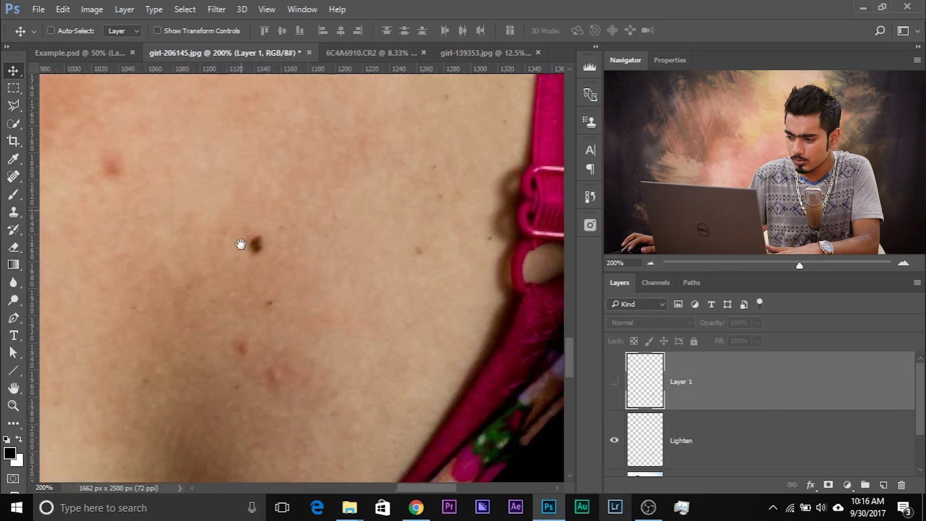
left_click(902, 483)
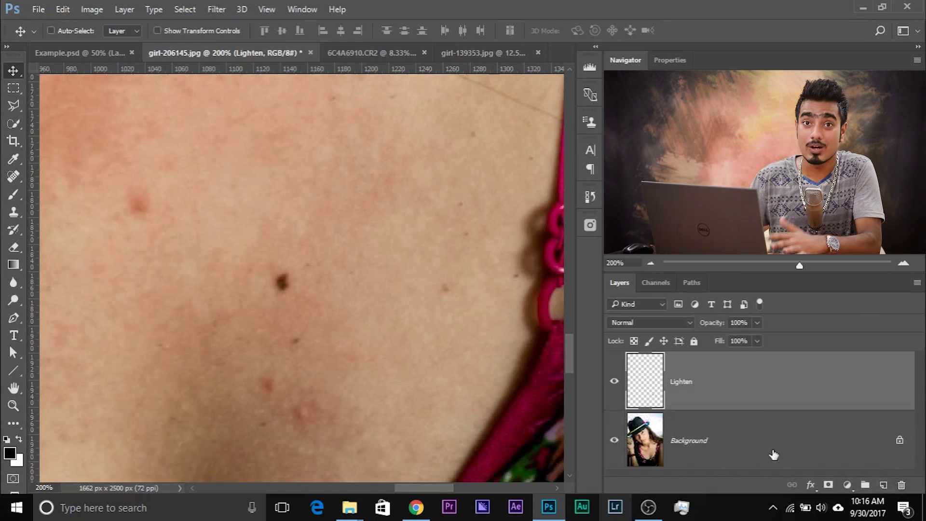
Activate the Spot Healing Brush on the Lighten layer with Lighten mode and a 27 px diameter.
key("ctrl+minus")
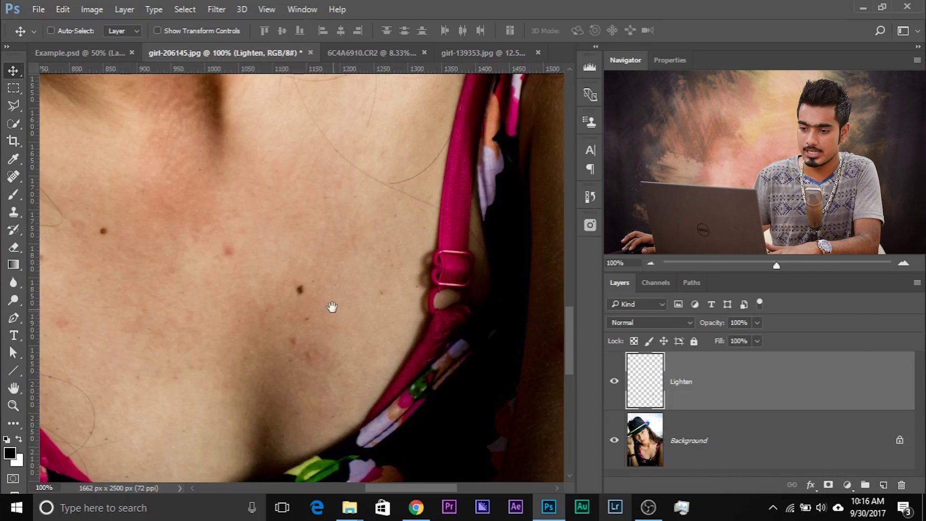
left_click_drag(332, 307, 424, 349)
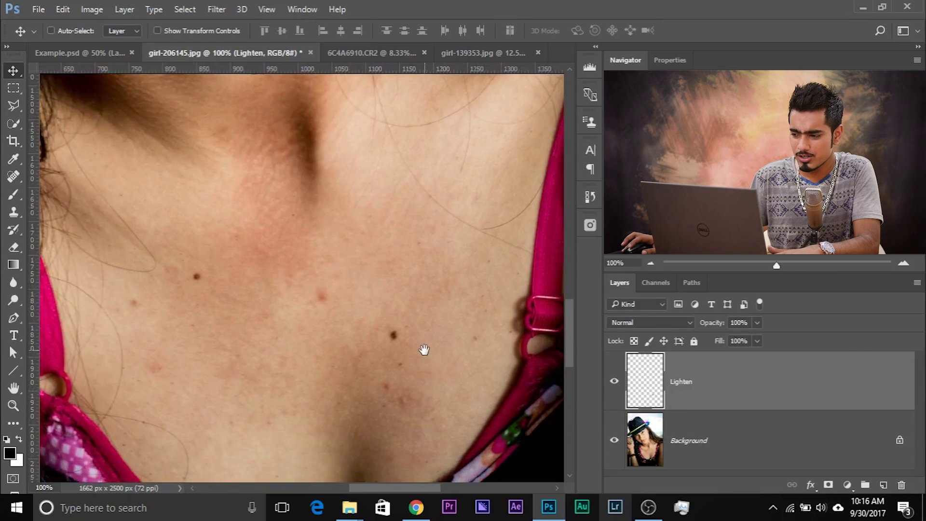
left_click(13, 199)
left_click(13, 176)
left_click(135, 30)
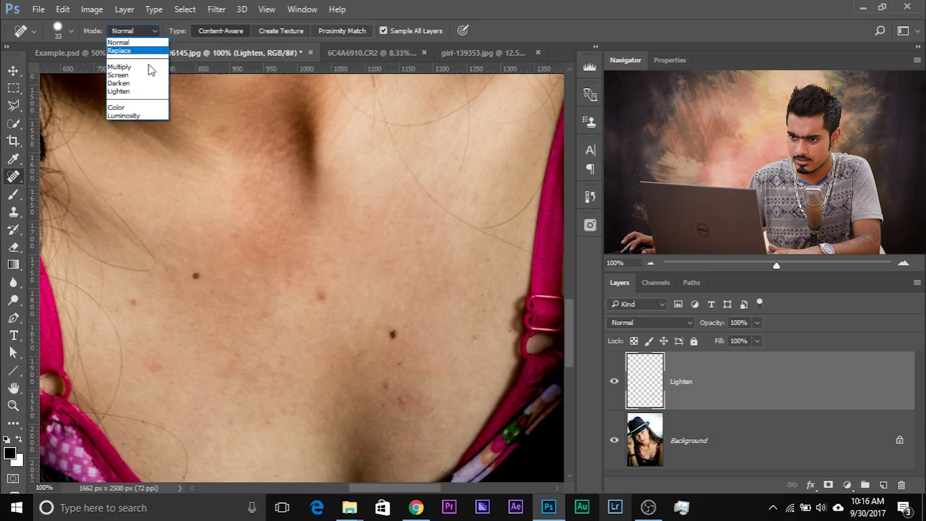
left_click(145, 91)
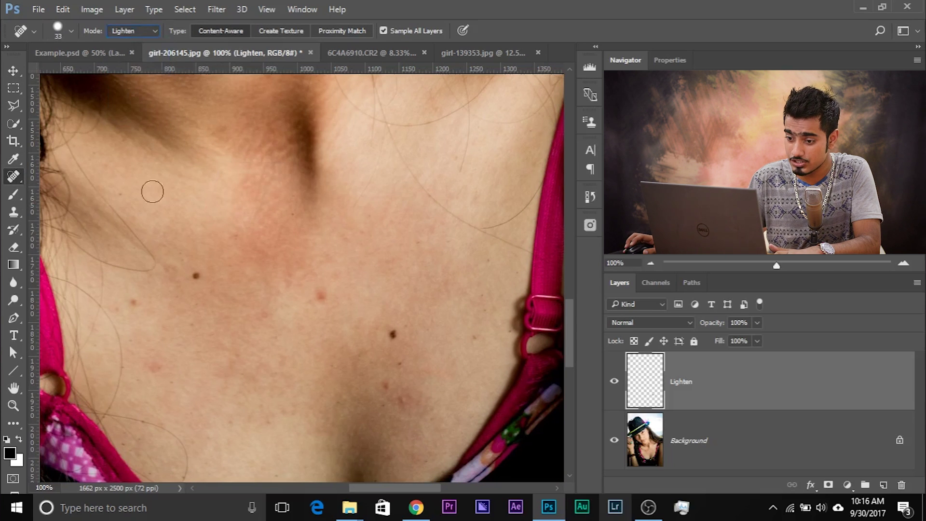
right_click(162, 228, "alt")
right_click(188, 279, "alt")
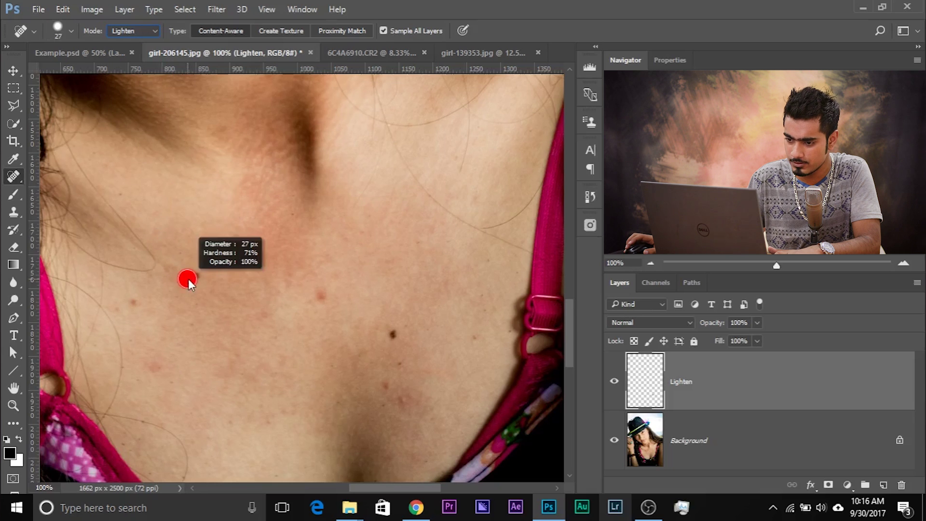
Heal the remaining dark moles and small blemishes across the chest on the Lighten layer.
left_click(195, 275)
left_click(393, 333)
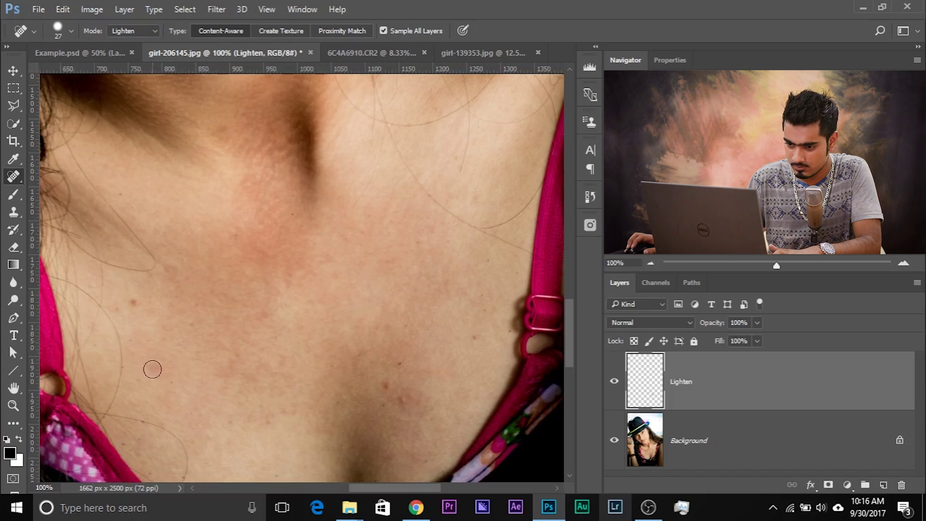
left_click(387, 385)
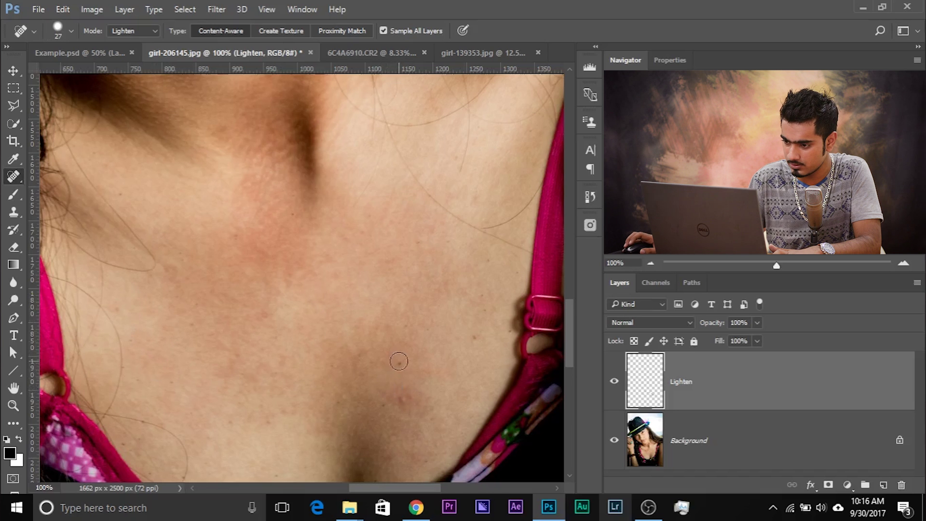
left_click(270, 423)
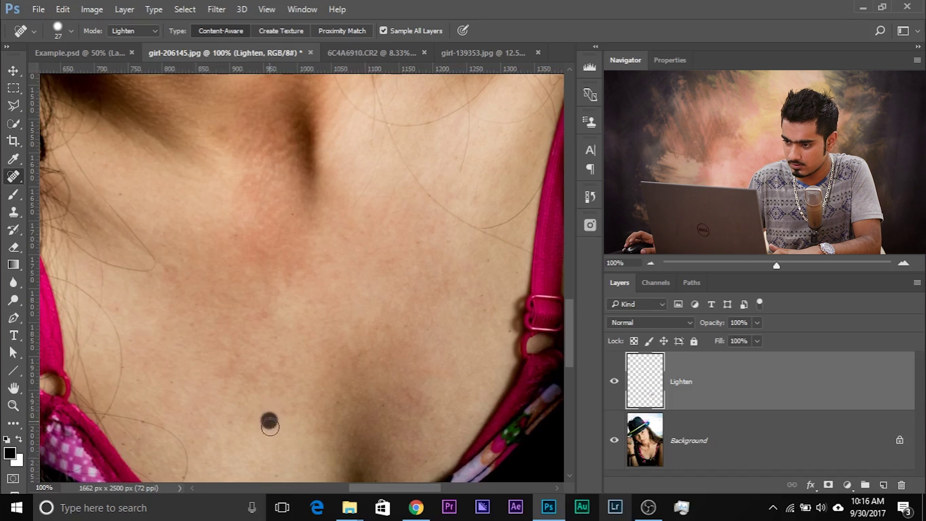
left_click(417, 243)
left_click(488, 253)
left_click(480, 302)
left_click(486, 317)
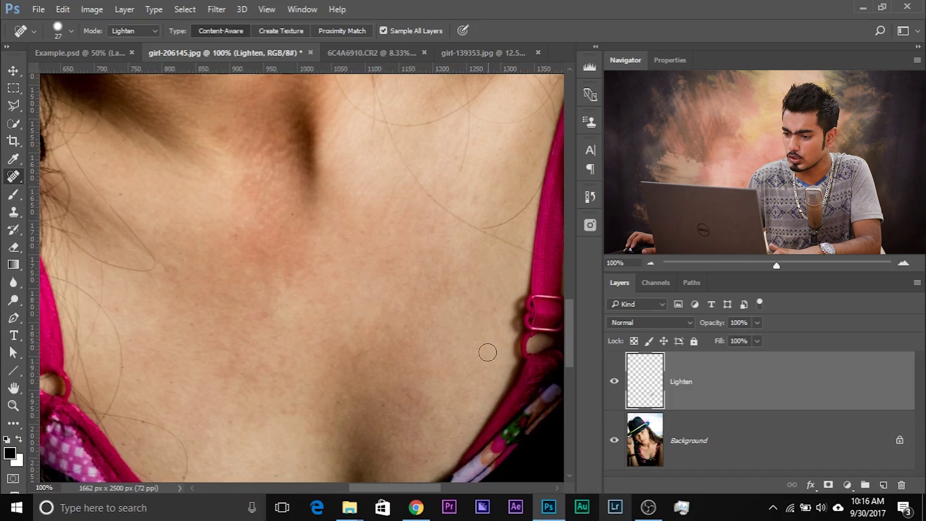
Reduce the Lighten layer's opacity to 79%.
left_click(756, 323)
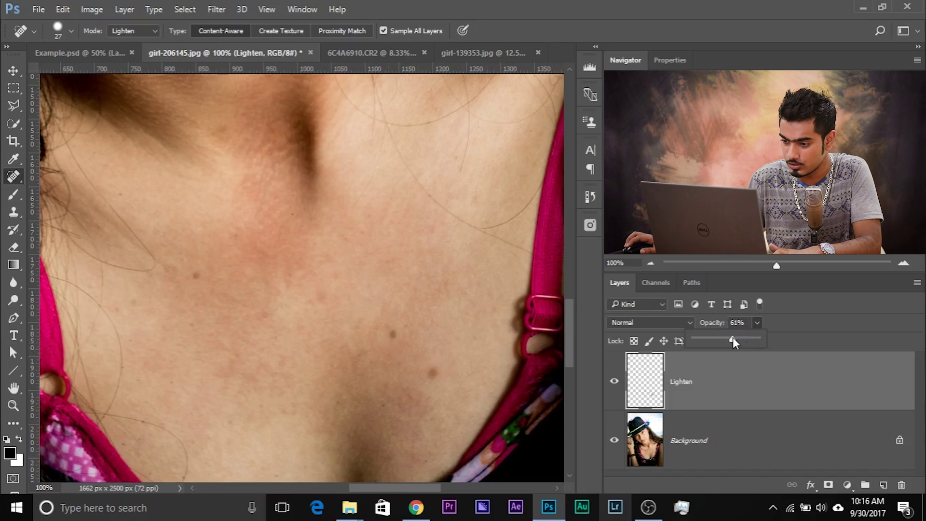
left_click_drag(742, 338, 745, 338)
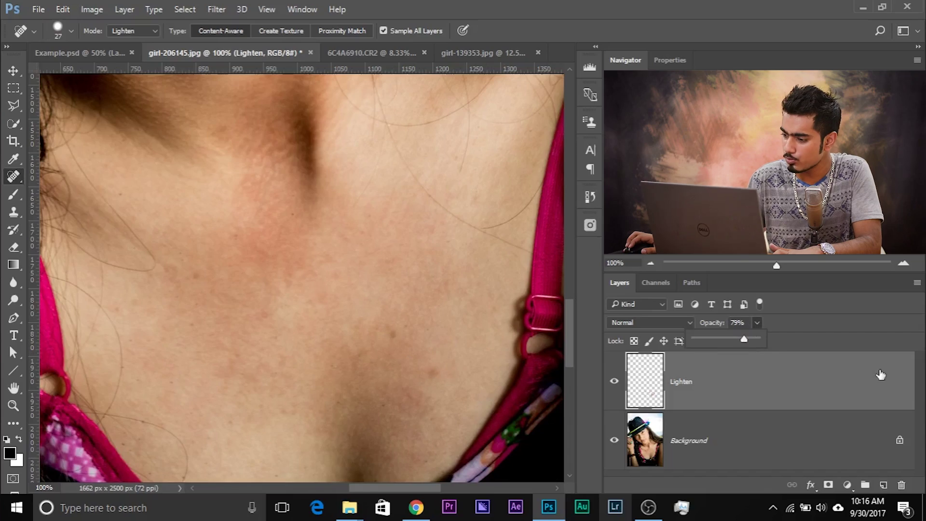
left_click_drag(223, 257, 351, 336)
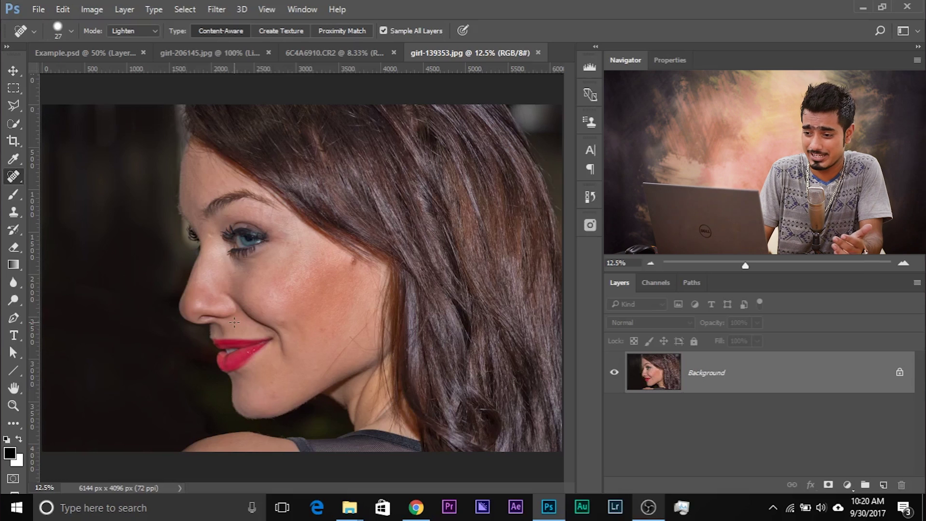
Add a new layer above the Background and activate the Spot Healing Brush in Darken mode.
key("ctrl+plus")
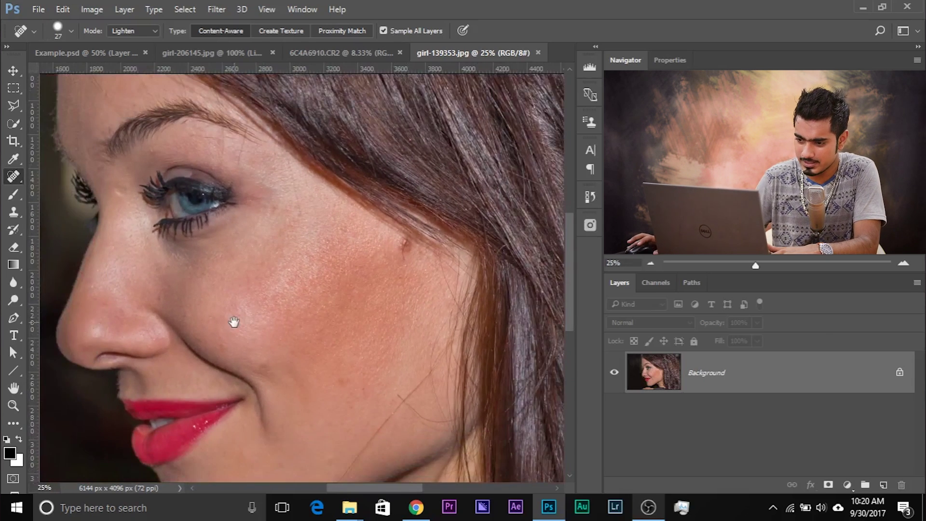
left_click_drag(235, 315, 361, 309)
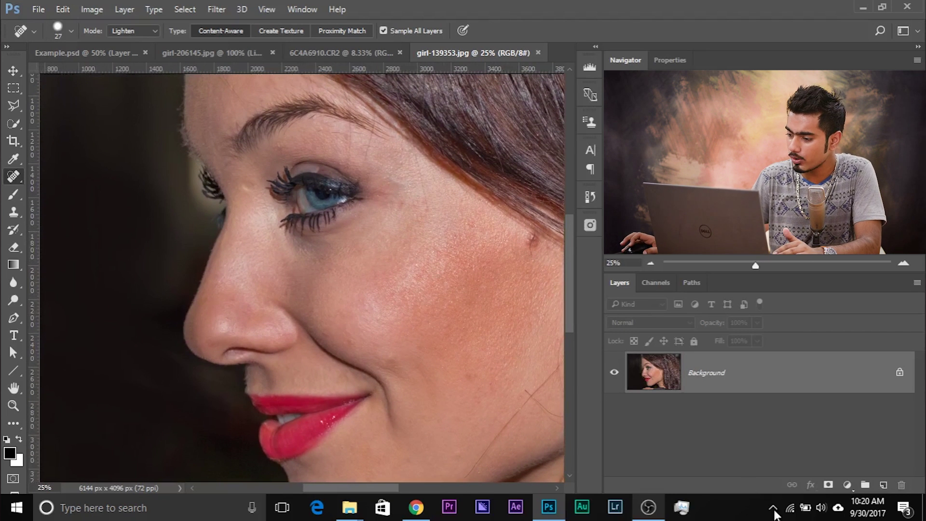
left_click(884, 485)
right_click(17, 181)
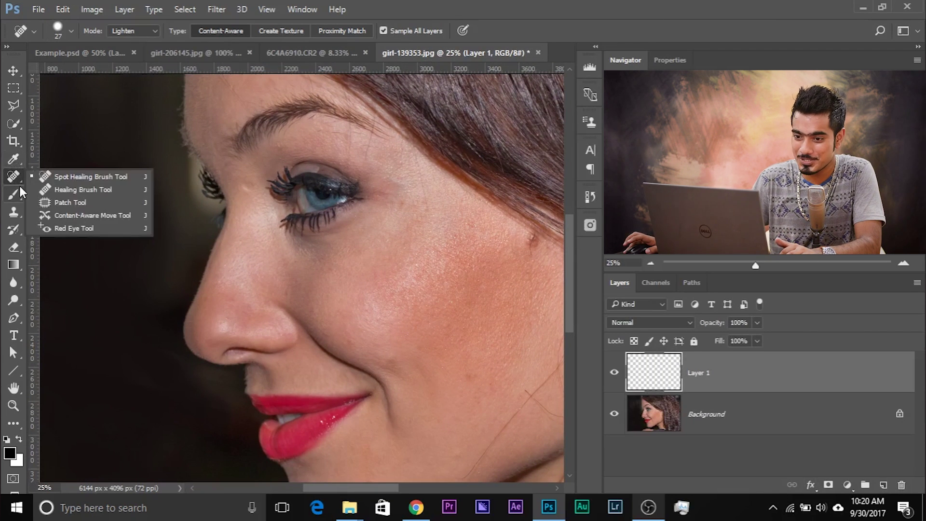
left_click(46, 176)
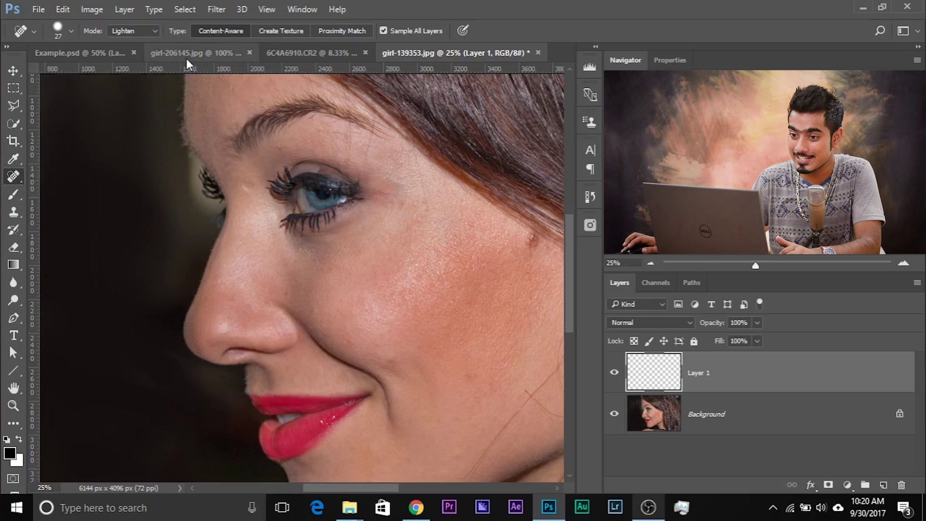
left_click(149, 31)
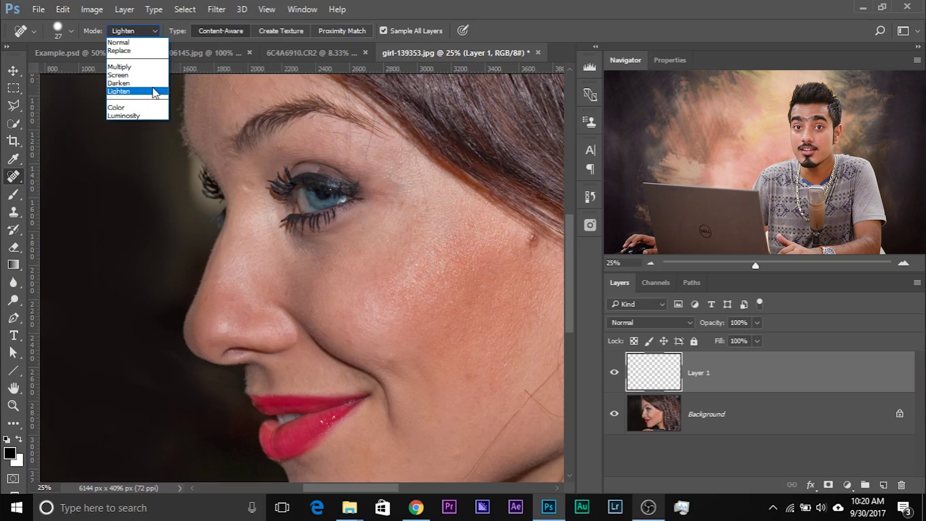
left_click(126, 83)
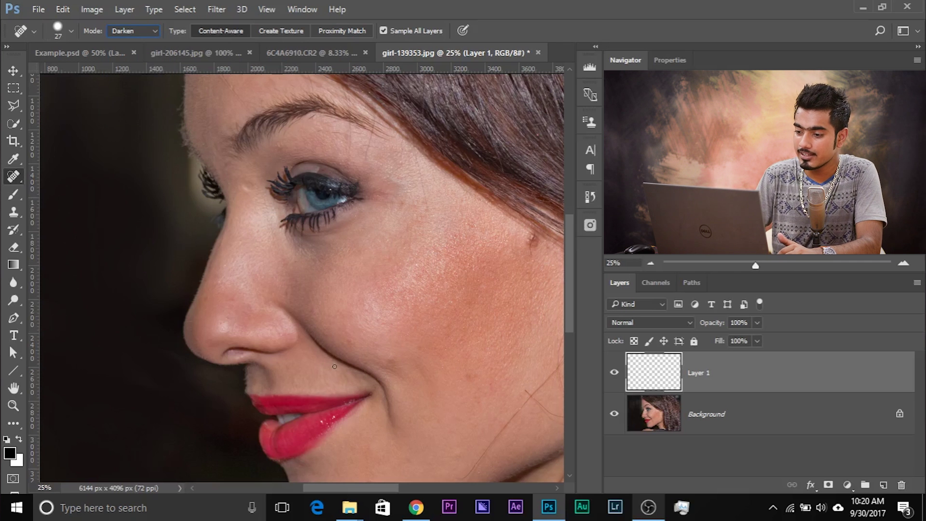
Try healing the shiny highlight on the cheek with a 615 px brush, and undo the result.
key("ctrl+plus")
mouse_move(304, 277)
left_mouse_down()
mouse_move(266, 240)
mouse_move(227, 236)
mouse_move(262, 236)
mouse_move(240, 141)
mouse_move(264, 240)
mouse_move(312, 271)
mouse_move(369, 284)
mouse_move(386, 224)
mouse_move(369, 274)
left_mouse_up()
left_click(400, 252)
mouse_move(404, 246)
left_mouse_down()
mouse_move(421, 212)
mouse_move(368, 273)
mouse_move(374, 266)
mouse_move(353, 256)
mouse_move(376, 256)
left_mouse_up()
mouse_move(425, 198)
left_mouse_down()
mouse_move(352, 269)
mouse_move(413, 200)
mouse_move(424, 305)
mouse_move(438, 310)
mouse_move(466, 243)
left_mouse_up()
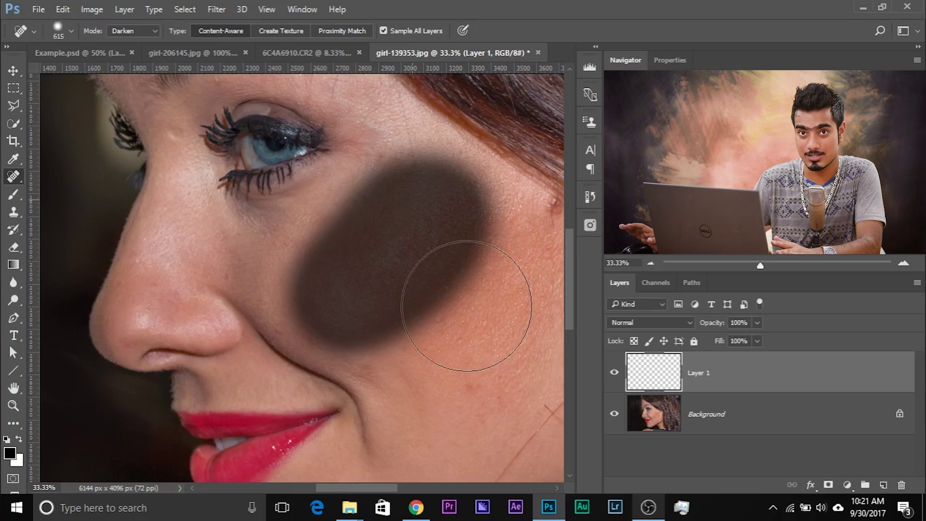
mouse_move(386, 269)
left_mouse_down()
mouse_move(413, 285)
mouse_move(426, 250)
left_mouse_up()
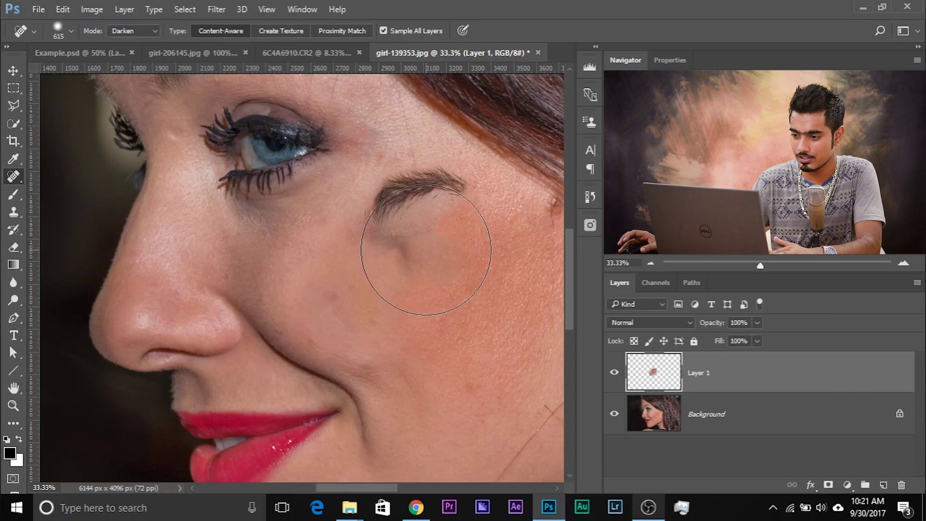
scroll(395, 249, "up", 1)
scroll(395, 250, "right", 1)
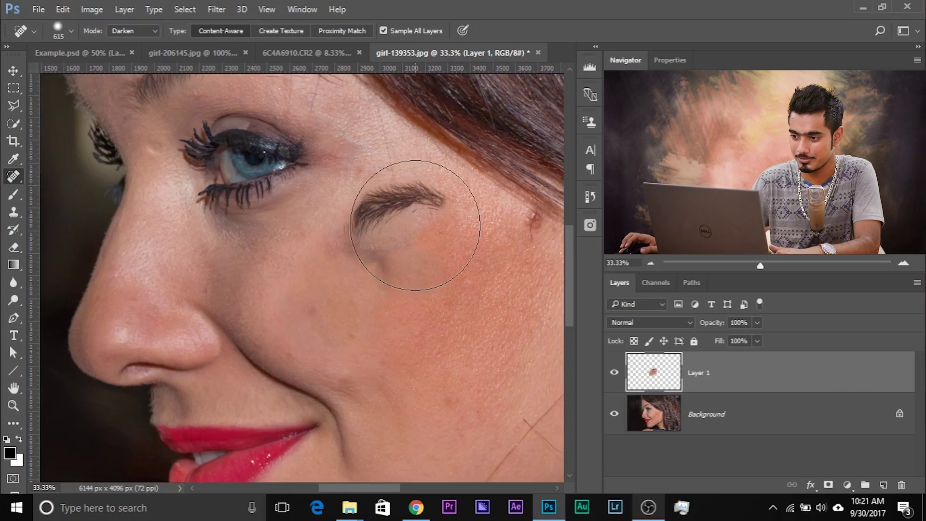
key("ctrl+z")
Heal the shiny highlights on the middle of the cheek on Layer 1 with a 171 px brush.
scroll(309, 270, "right", 1)
scroll(309, 270, "down", 1)
left_click_drag(319, 259, 266, 257)
left_click(310, 265)
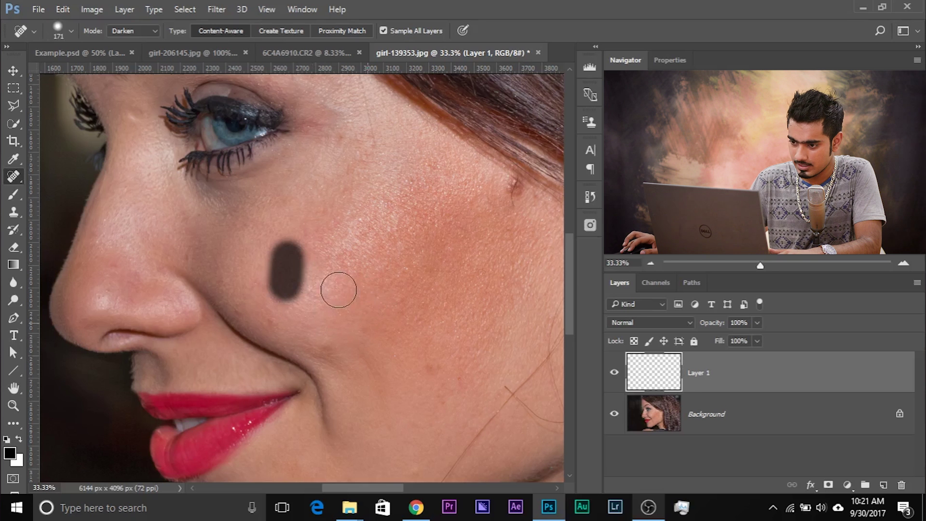
scroll(331, 262, "right", 1)
scroll(331, 262, "down", 1)
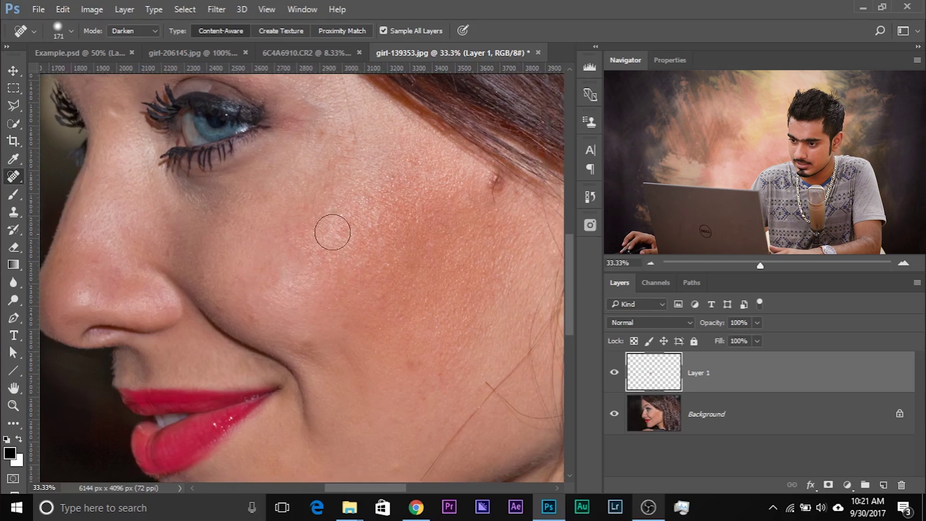
left_click(334, 224)
mouse_move(346, 249)
left_mouse_down()
mouse_move(304, 241)
mouse_move(317, 235)
mouse_move(301, 296)
mouse_move(315, 299)
mouse_move(336, 244)
mouse_move(284, 311)
left_mouse_up()
left_click_drag(393, 209, 345, 275)
Reduce the brush to 141 px and heal the bright patches on the upper cheek between the eye and the hairline.
right_click(320, 258, "alt")
left_click_drag(302, 218, 289, 266)
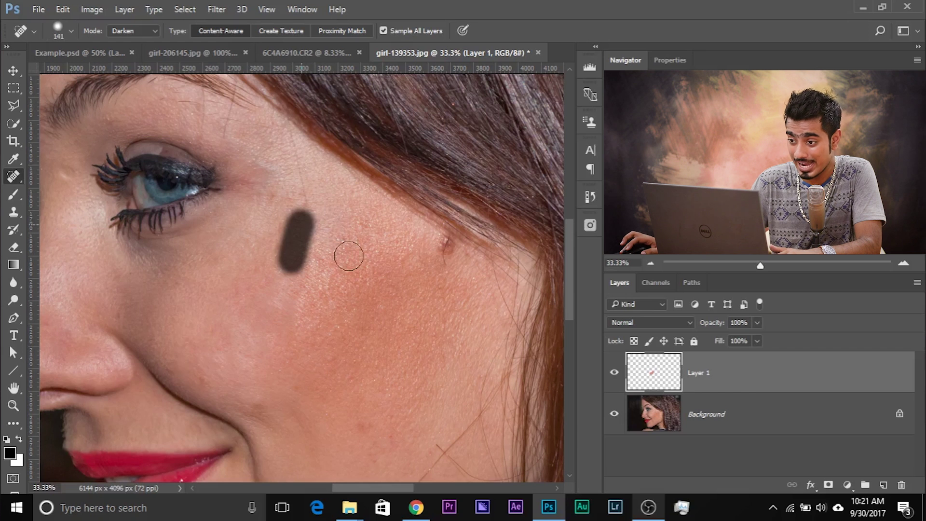
left_click_drag(338, 231, 305, 276)
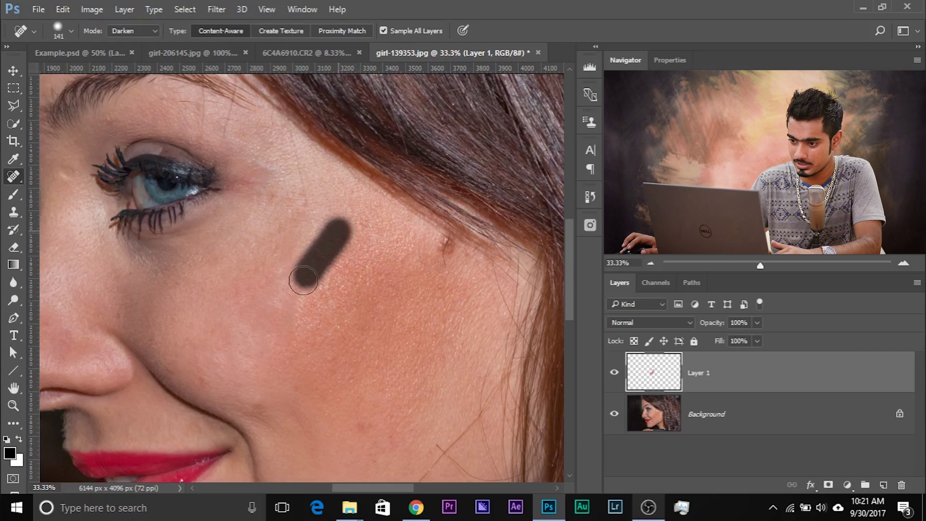
mouse_move(317, 220)
left_mouse_down()
mouse_move(301, 276)
mouse_move(282, 268)
mouse_move(288, 256)
left_mouse_up()
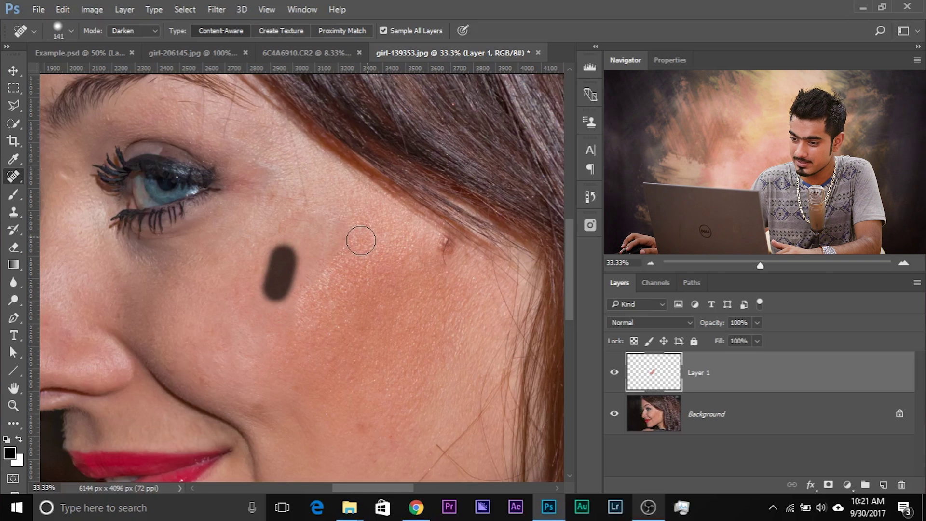
mouse_move(362, 238)
left_mouse_down()
mouse_move(321, 287)
mouse_move(302, 277)
left_mouse_up()
mouse_move(331, 201)
left_mouse_down()
mouse_move(296, 279)
mouse_move(365, 224)
mouse_move(350, 286)
left_mouse_up()
left_click_drag(348, 198, 407, 215)
left_click_drag(424, 262, 307, 325)
left_click_drag(231, 198, 269, 228)
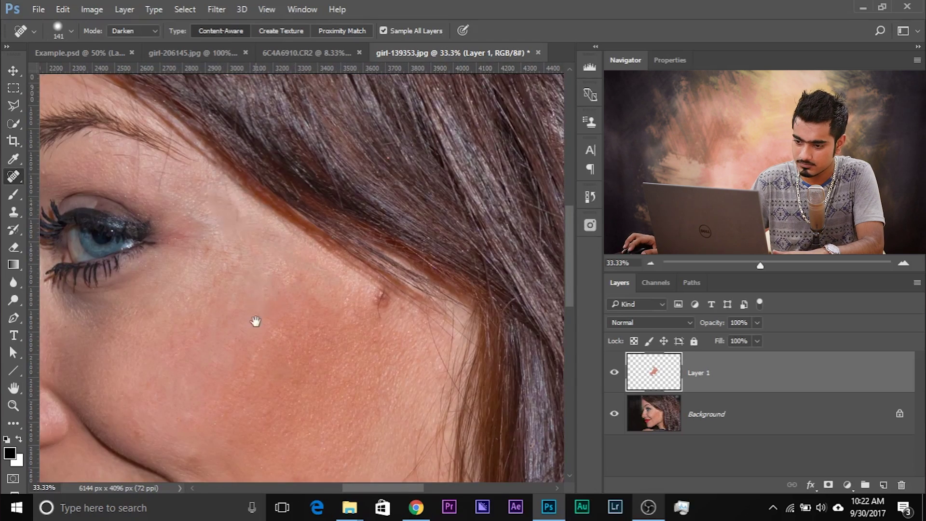
Heal the highlights along the nose and the skin beside and below the outer eye corner with a 123 px brush.
left_click_drag(265, 298, 461, 147)
left_click_drag(197, 300, 234, 300)
mouse_move(212, 161)
left_mouse_down()
mouse_move(220, 220)
mouse_move(179, 289)
left_mouse_up()
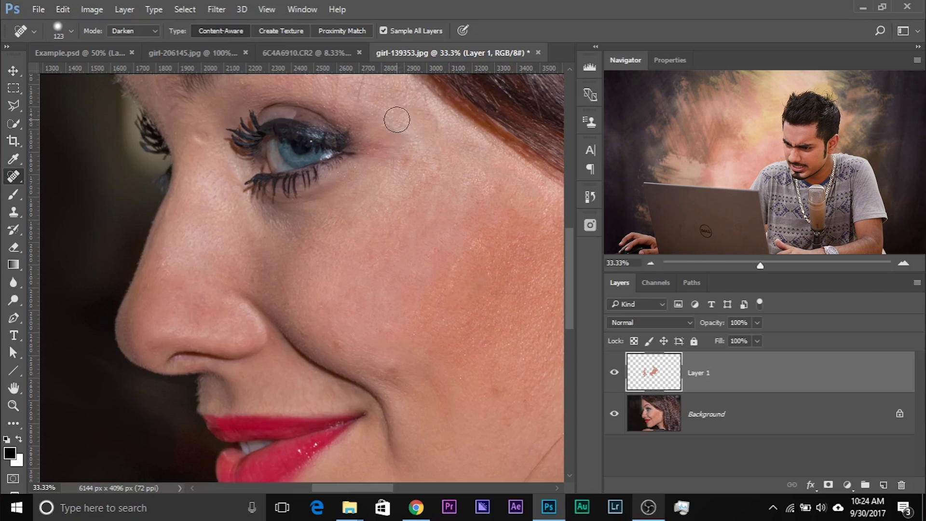
left_click_drag(397, 118, 415, 176)
left_click_drag(374, 221, 391, 191)
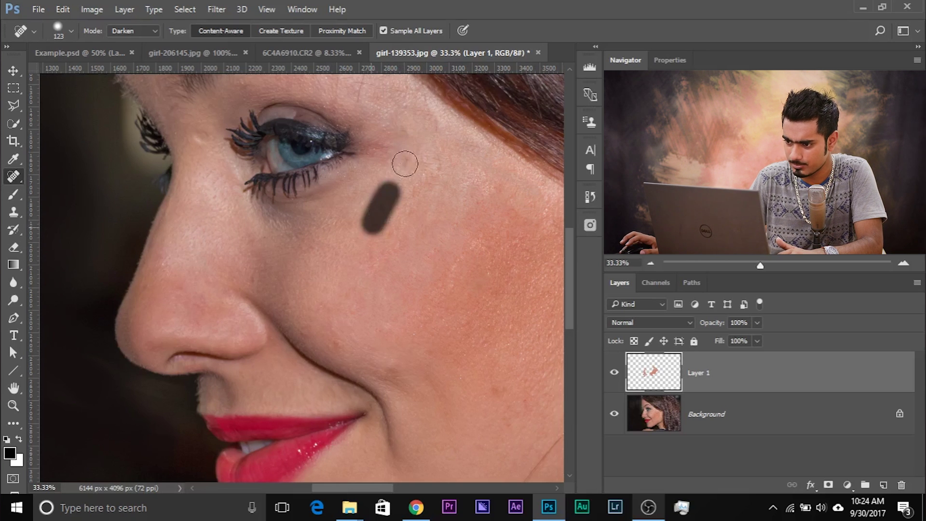
left_click_drag(412, 155, 391, 180)
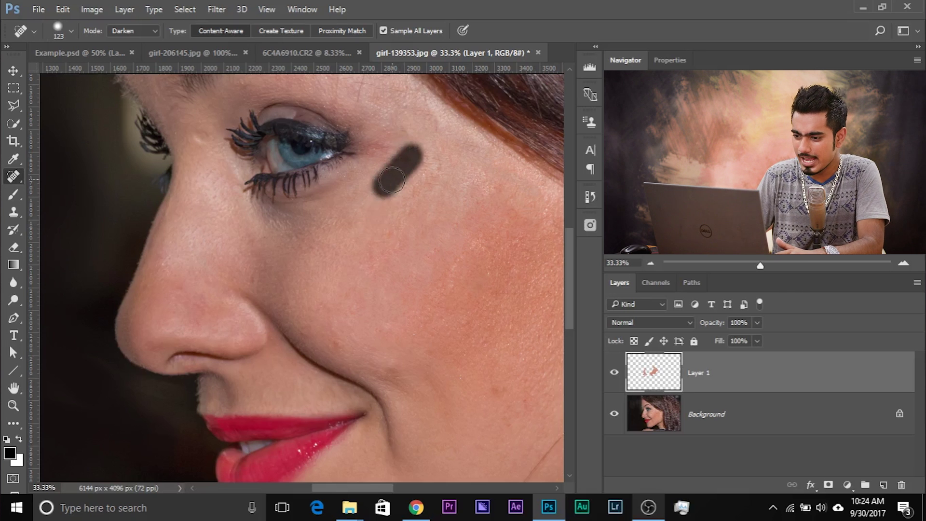
Open Layer 1's blending options and set the Blend If black slider of the Underlying Layer to 168.
key("ctrl+minus")
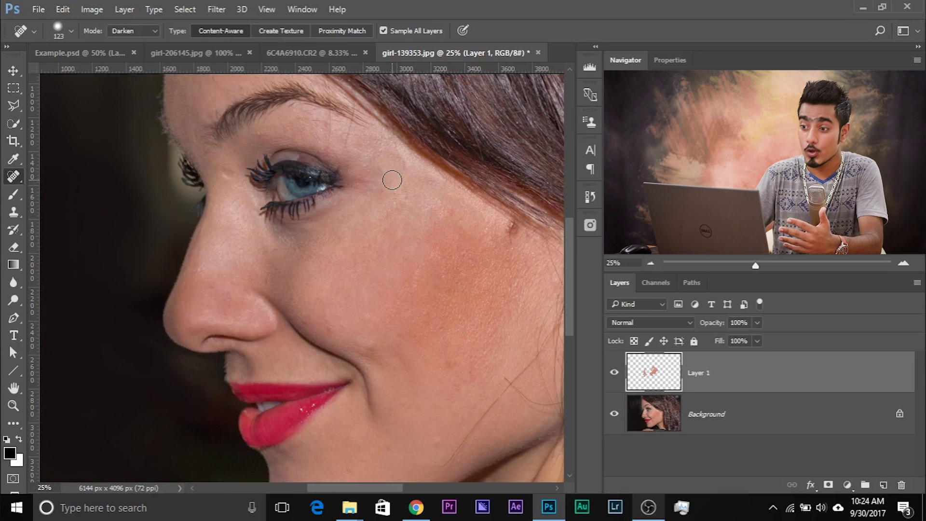
scroll(320, 233, "right", 3)
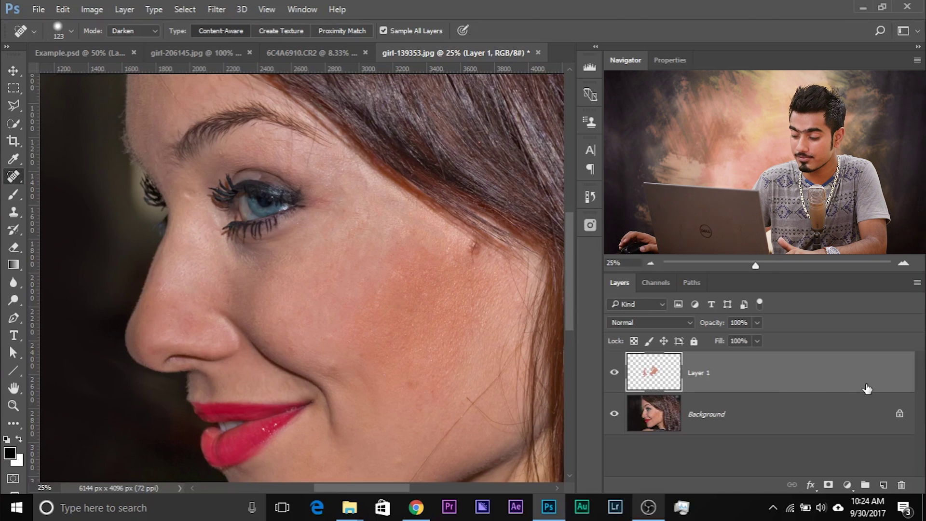
right_click(771, 378)
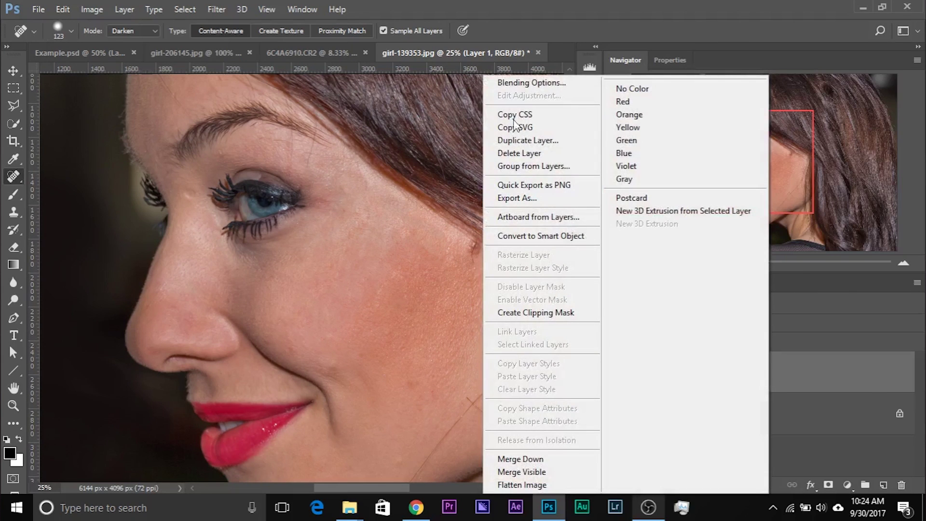
left_click(533, 83)
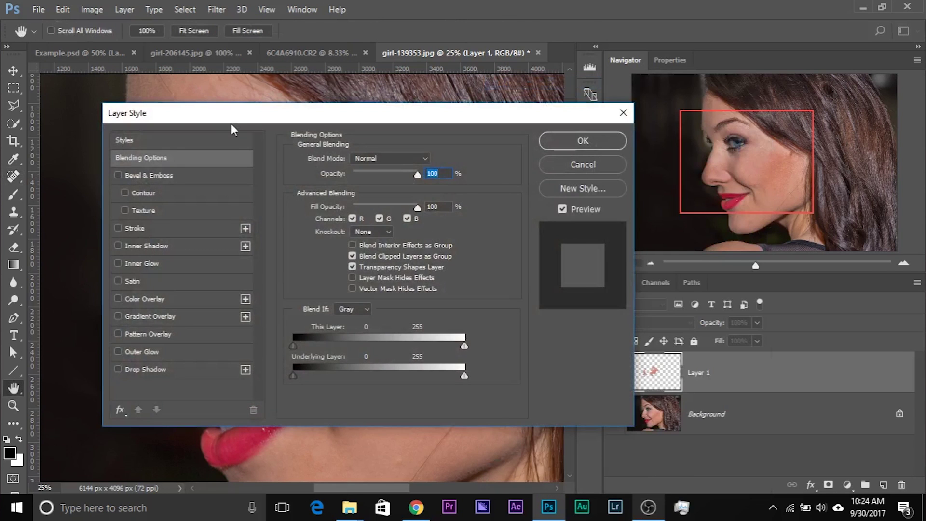
left_click_drag(232, 124, 577, 102)
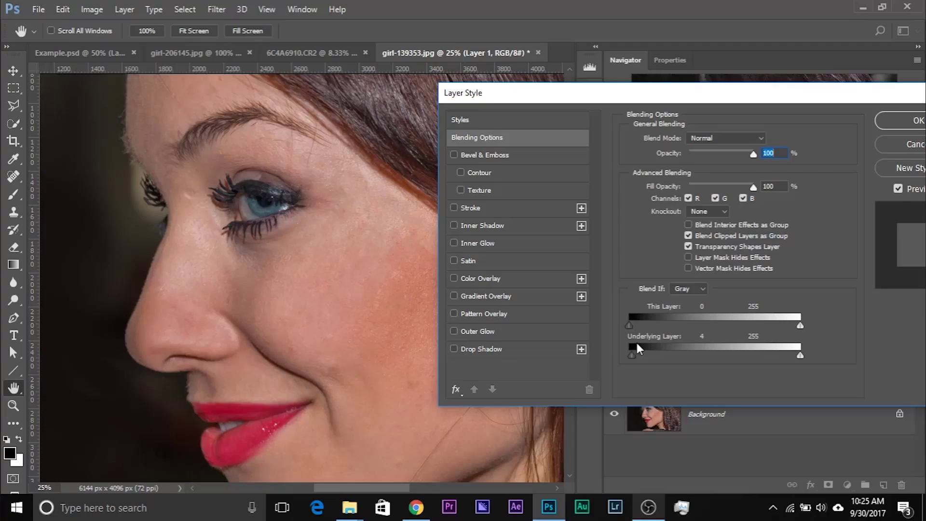
left_click_drag(653, 356, 742, 365)
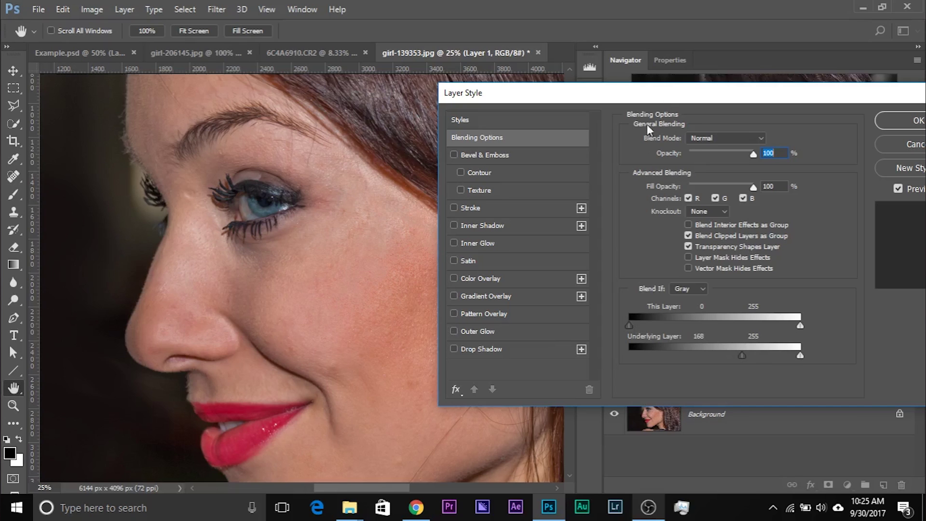
Fine-tune the black slider of the Underlying Layer against the cheek highlights and apply the blending options.
left_click_drag(666, 93, 653, 66)
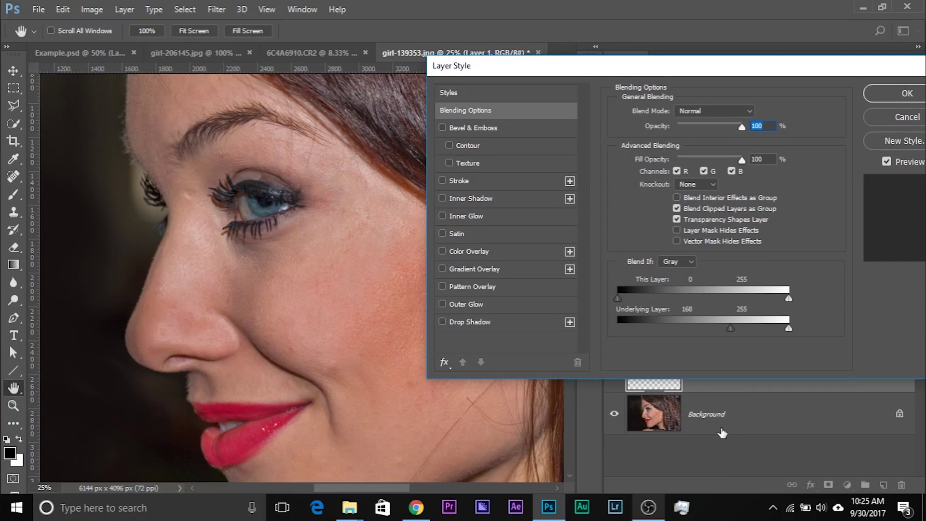
left_click_drag(704, 72, 703, 126)
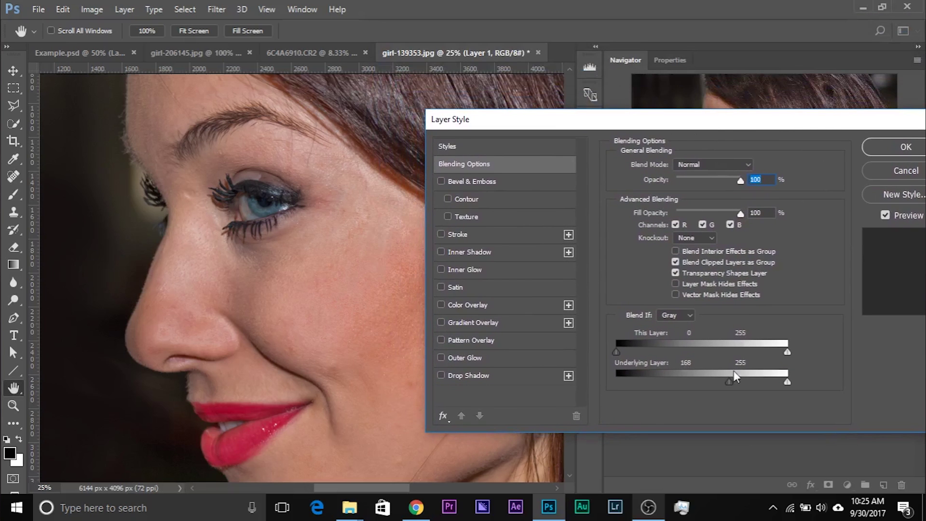
left_click_drag(731, 385, 721, 387)
mouse_move(715, 376)
left_mouse_down()
mouse_move(758, 371)
mouse_move(723, 378)
left_mouse_up()
left_click(880, 144)
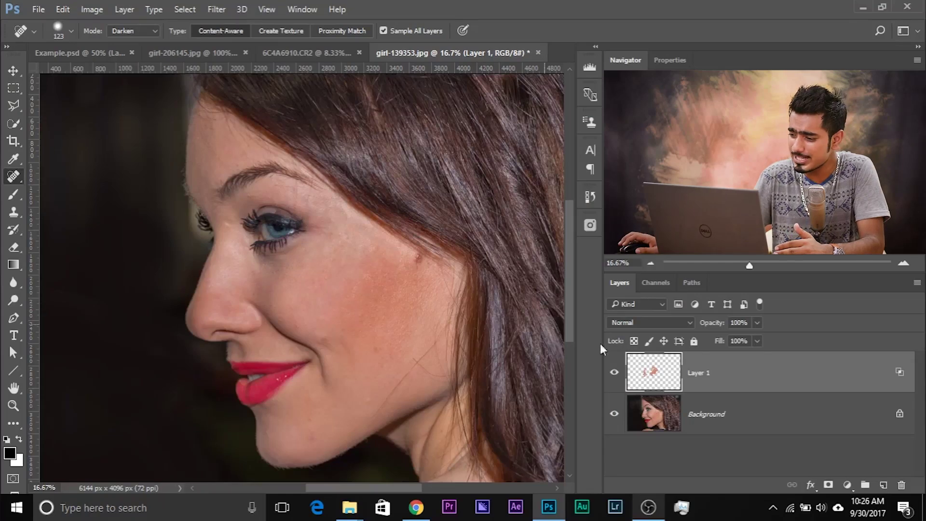
Reduce Layer 1's opacity to 73% and toggle its visibility to compare the highlights before and after.
left_click(757, 322)
mouse_move(760, 338)
left_mouse_down()
mouse_move(694, 340)
mouse_move(740, 336)
left_mouse_up()
left_click(614, 372)
left_click(615, 371)
Add a new layer above Layer 1 and set the Spot Healing Brush to Lighten mode for the mole near the hairline.
key("ctrl+plus")
key("ctrl+plus")
key("ctrl+plus")
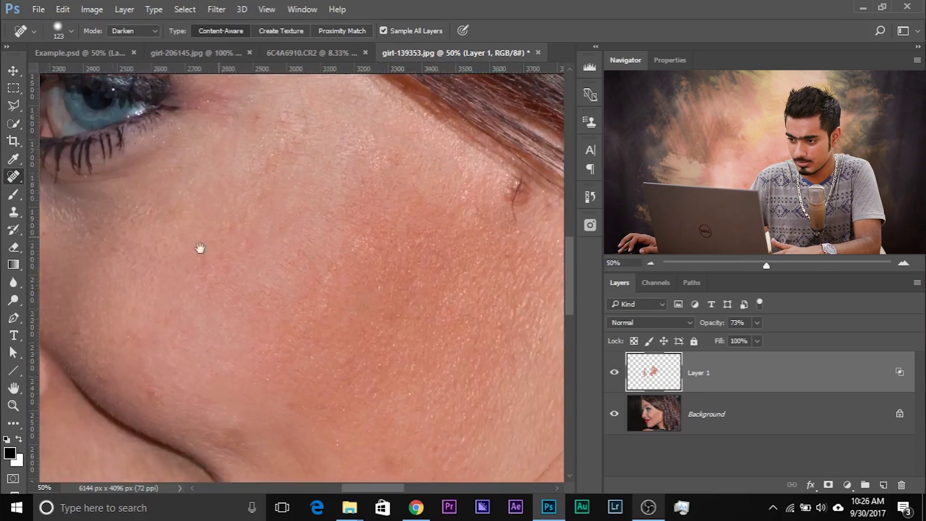
left_click_drag(544, 240, 361, 305)
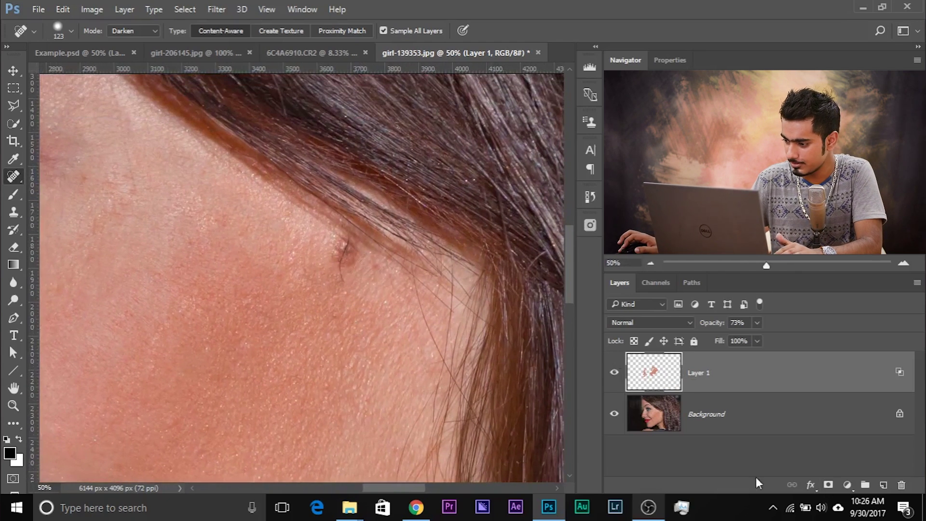
left_click(883, 486)
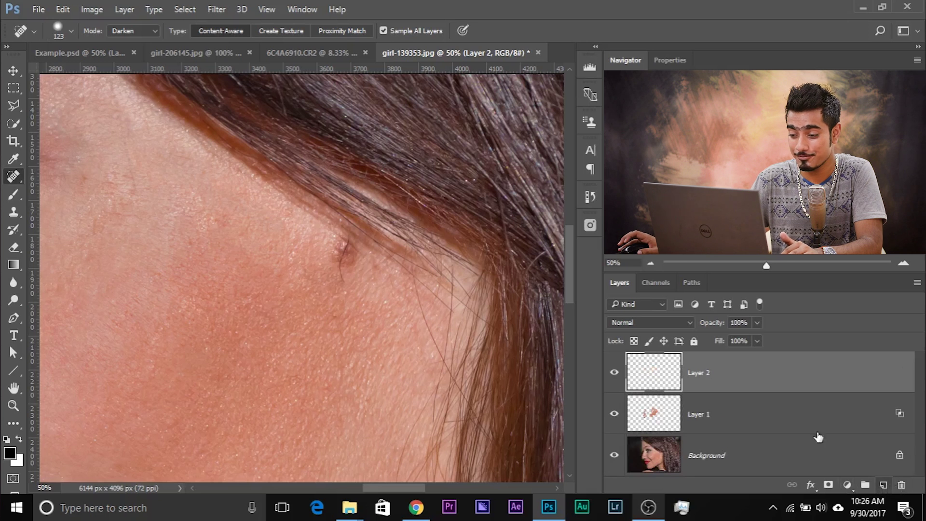
right_click(10, 186)
left_click(82, 178)
left_click_drag(314, 310, 318, 302)
left_click(147, 31)
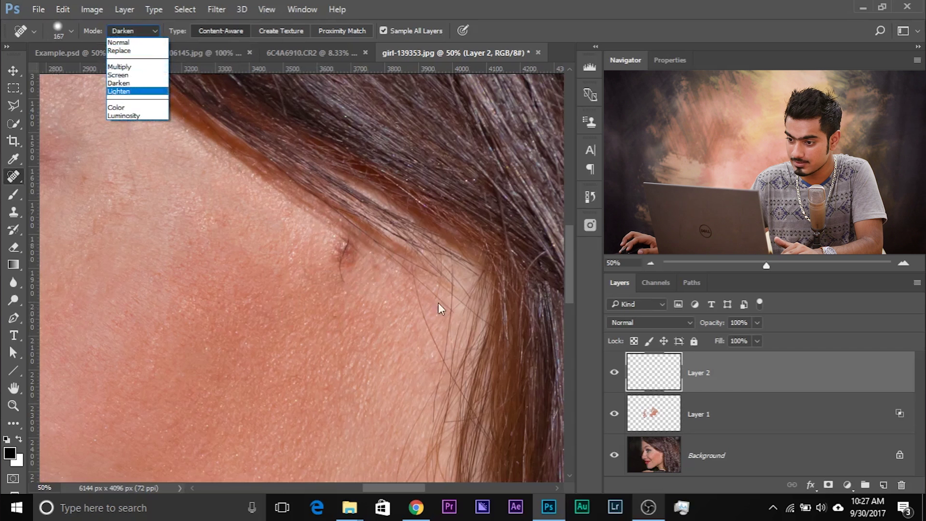
left_click(118, 92)
Heal the dark mole near the hairline and the mark just below it on Layer 2 with a 131 px brush.
left_click_drag(268, 252, 264, 256)
left_click(342, 254)
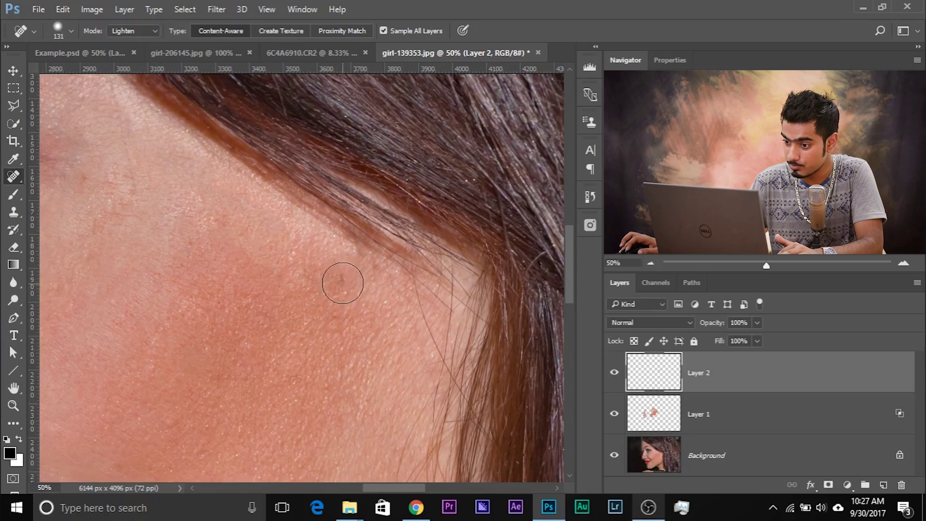
left_click(341, 282)
View the whole portrait with only the Background layer visible to compare it with the retouched version.
key("ctrl+minus")
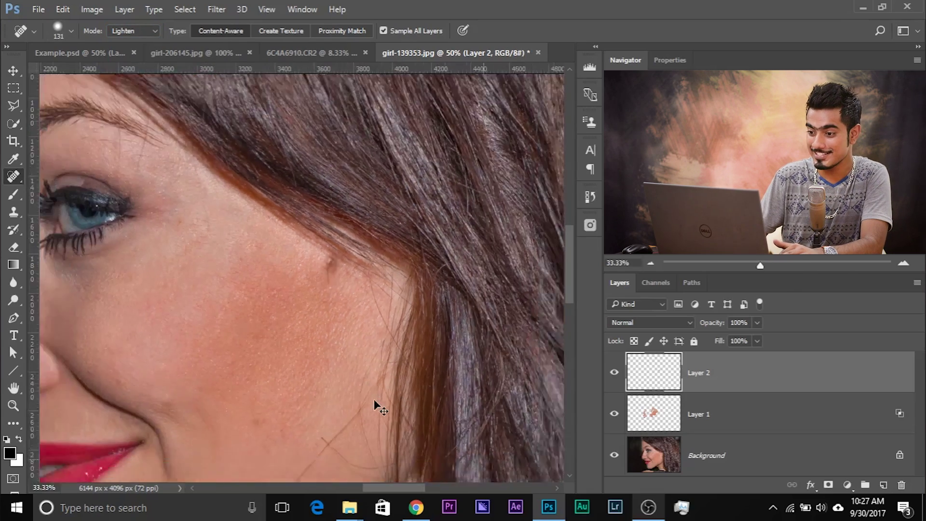
key("ctrl+minus")
key("ctrl+plus")
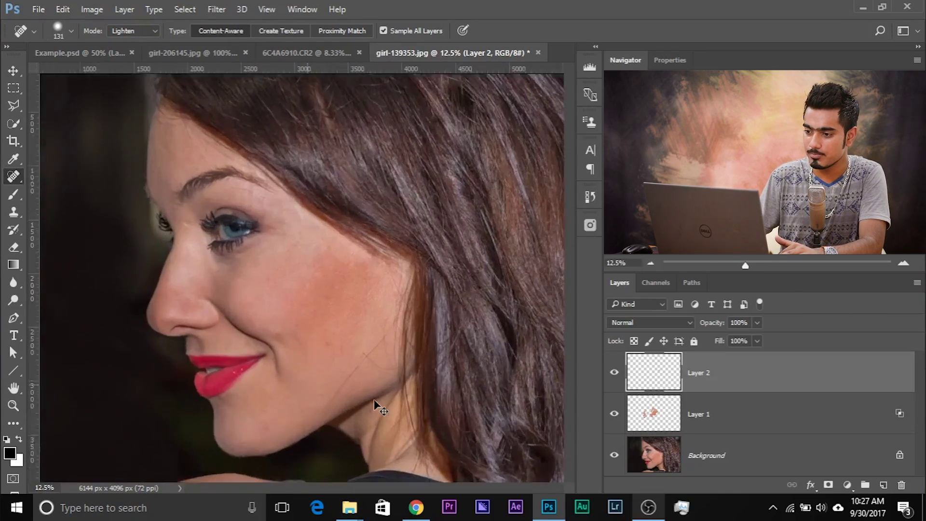
key("ctrl+minus")
left_click(614, 455, "alt")
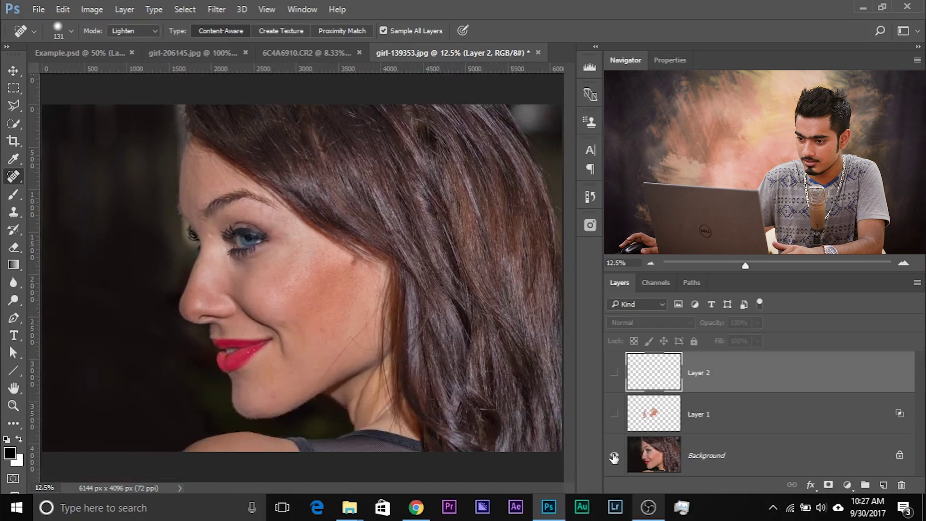
Show all layers of the woman's portrait again.
left_click(614, 456, "alt")
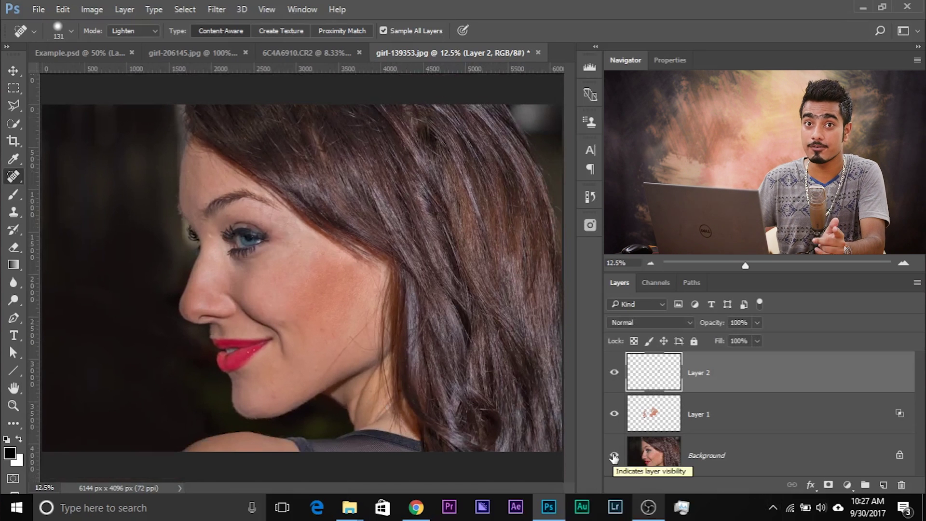
key("ctrl+plus")
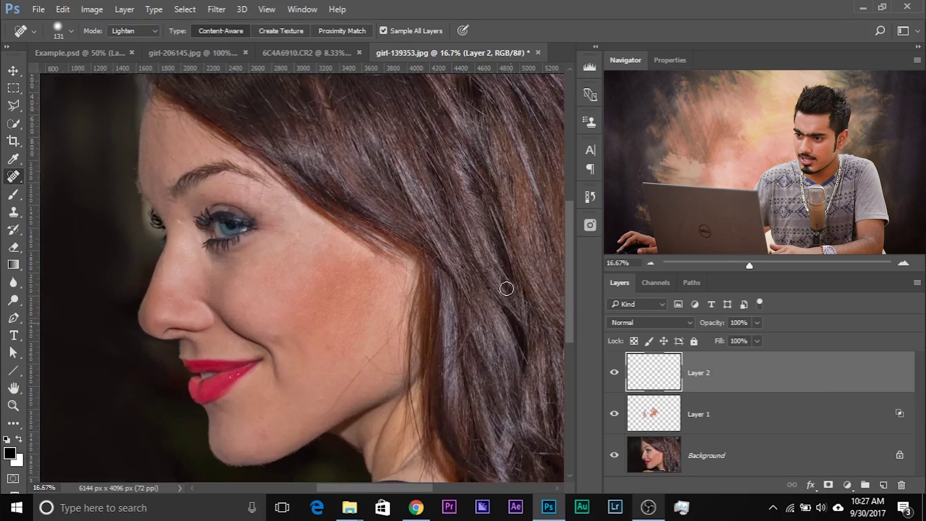
Switch to the older man's portrait, 6C4A6910.CR2, and add a new layer above the Background for healing the temple spots.
left_click(307, 53)
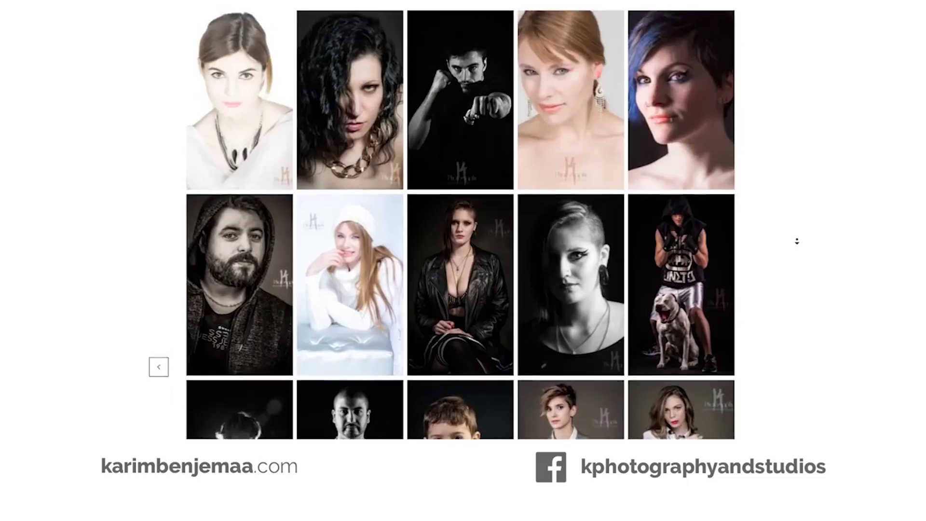
scroll(797, 241, "down", 6)
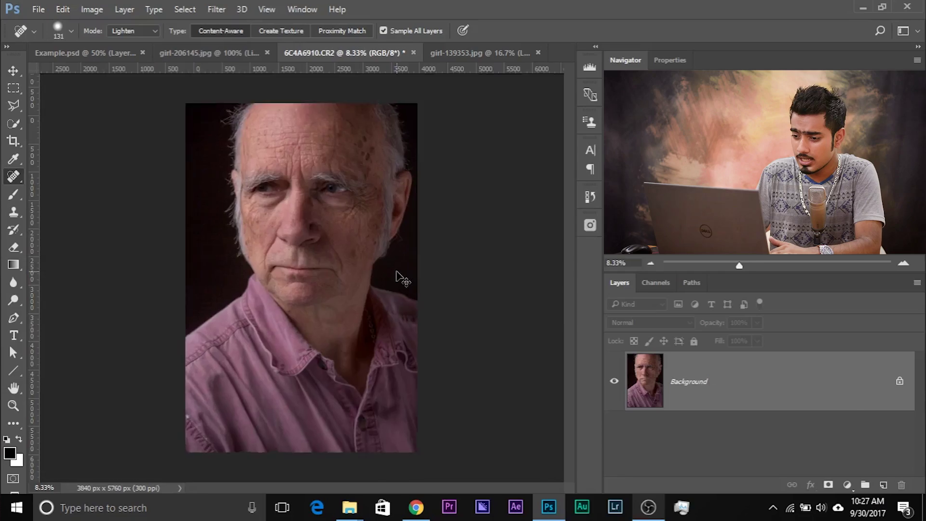
scroll(393, 264, "up", 5)
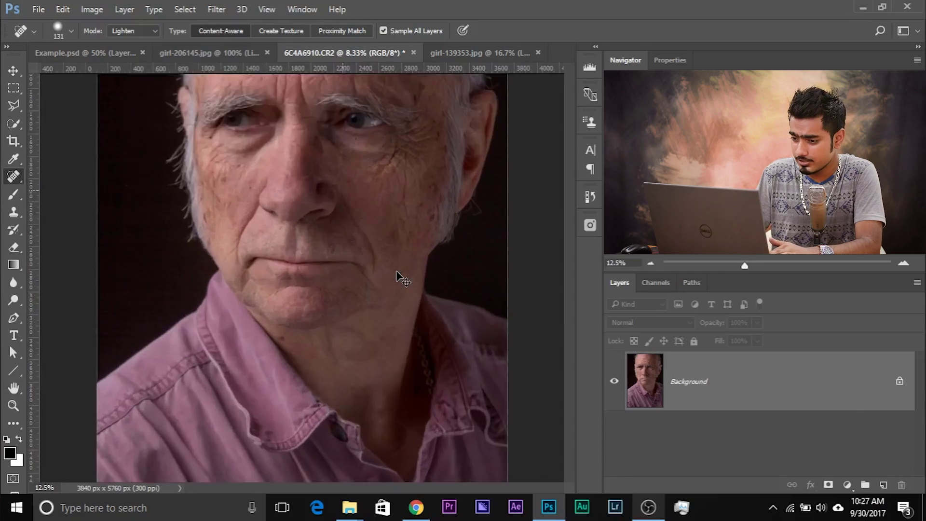
left_click_drag(393, 265, 396, 307)
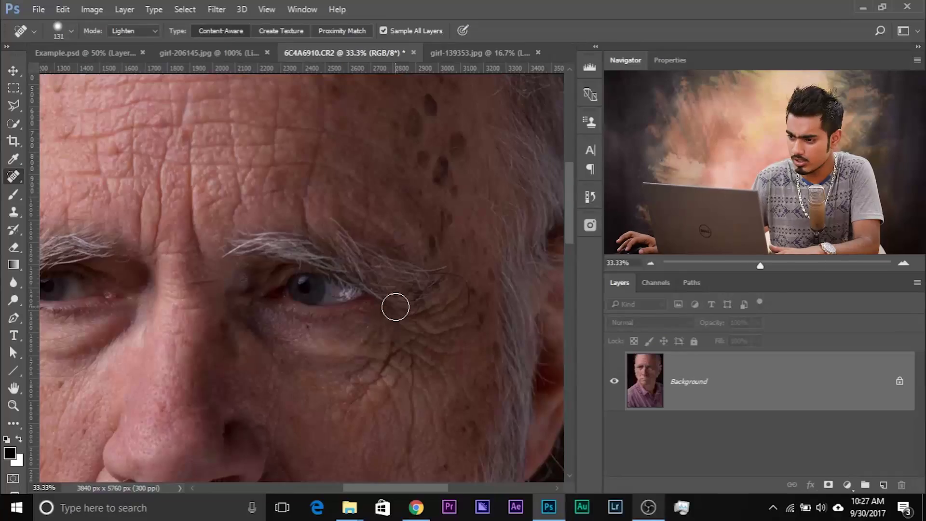
left_click_drag(395, 305, 386, 449)
left_click_drag(433, 300, 362, 289)
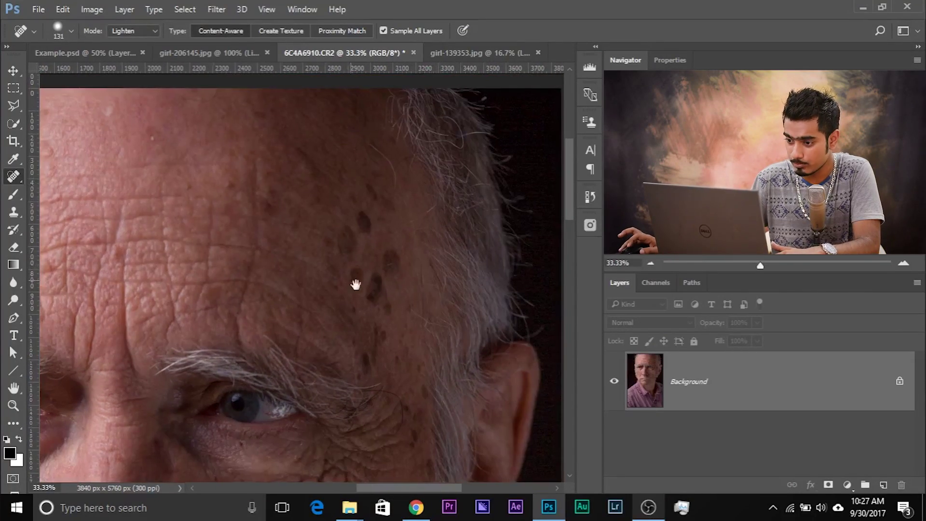
left_click(884, 484)
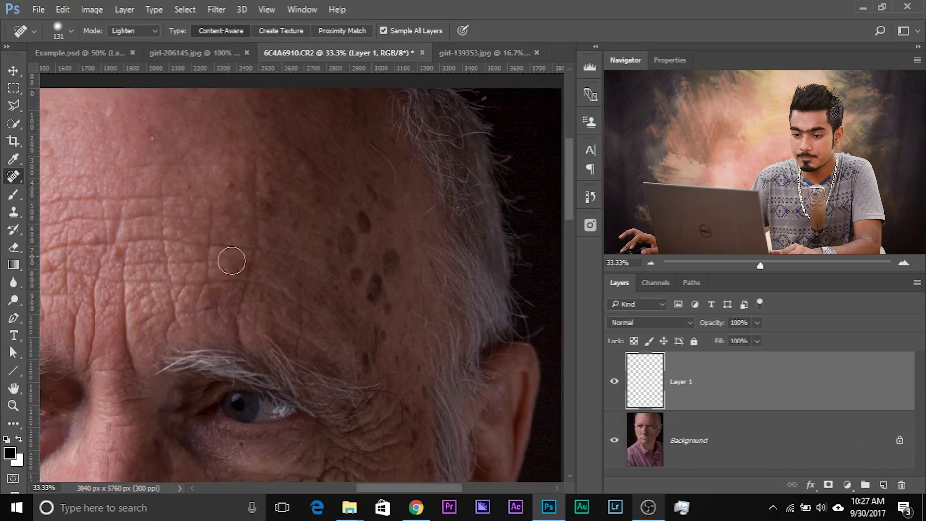
Choose the Spot Healing Brush with its mode set to Lighten for working on Layer 1.
right_click(21, 182)
left_click(87, 176)
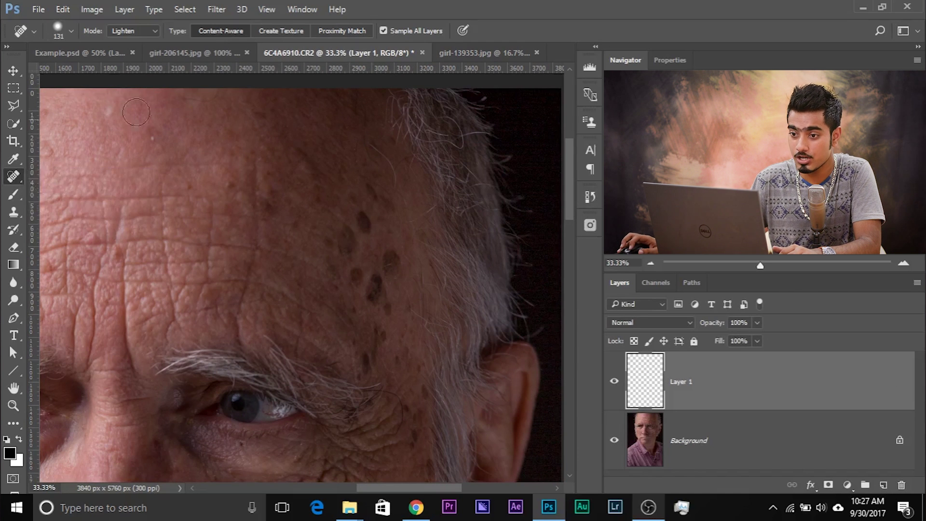
left_click(140, 32)
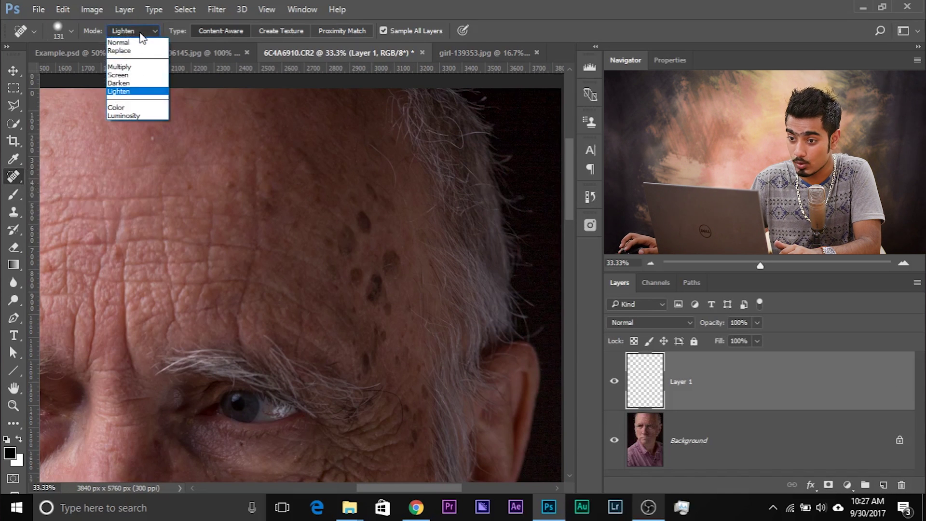
left_click(134, 96)
Heal the upper dark spots on the man's temple on Layer 1, reducing the brush from 131 px to 79 px.
left_click_drag(362, 224, 366, 234)
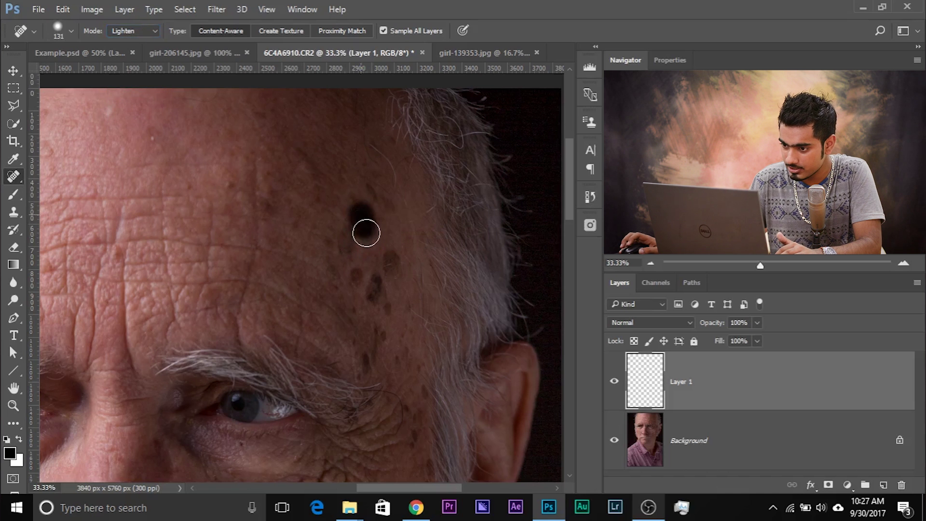
mouse_move(384, 269)
left_mouse_down()
mouse_move(332, 243)
mouse_move(304, 331)
left_mouse_up()
scroll(333, 243, "up", 1)
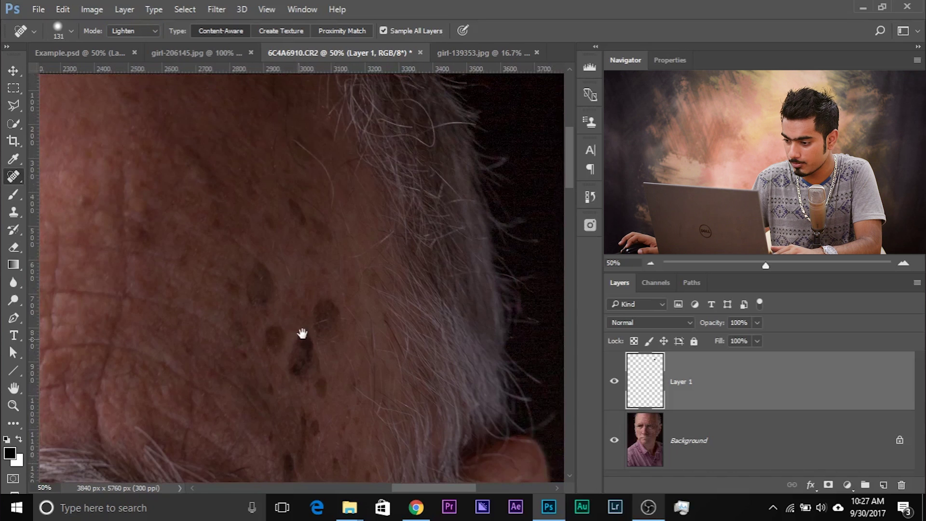
left_click(263, 281)
mouse_move(264, 280)
left_mouse_down()
mouse_move(268, 299)
mouse_move(254, 317)
mouse_move(278, 345)
mouse_move(270, 320)
mouse_move(262, 336)
mouse_move(278, 357)
left_mouse_up()
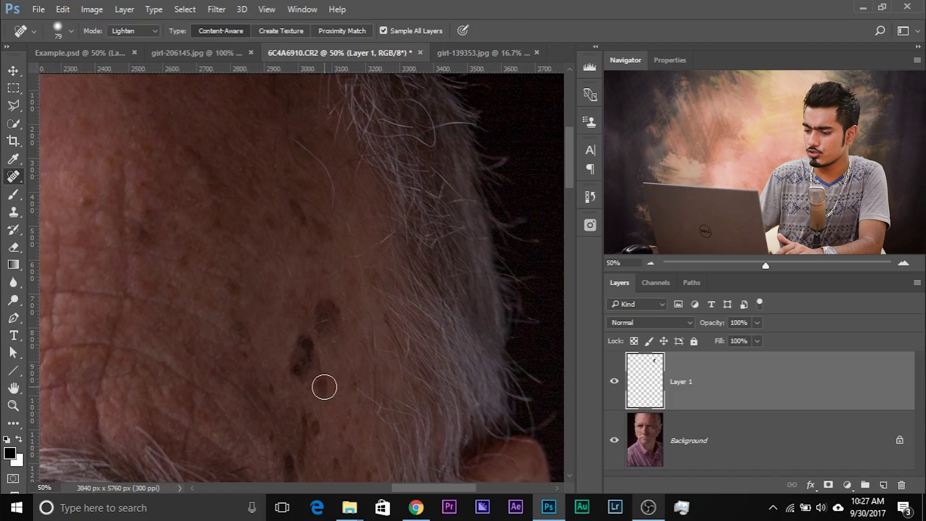
View more of the man's face and open Layer 1's opacity for adjustment.
key("ctrl+minus")
key("ctrl+minus")
left_click(757, 322)
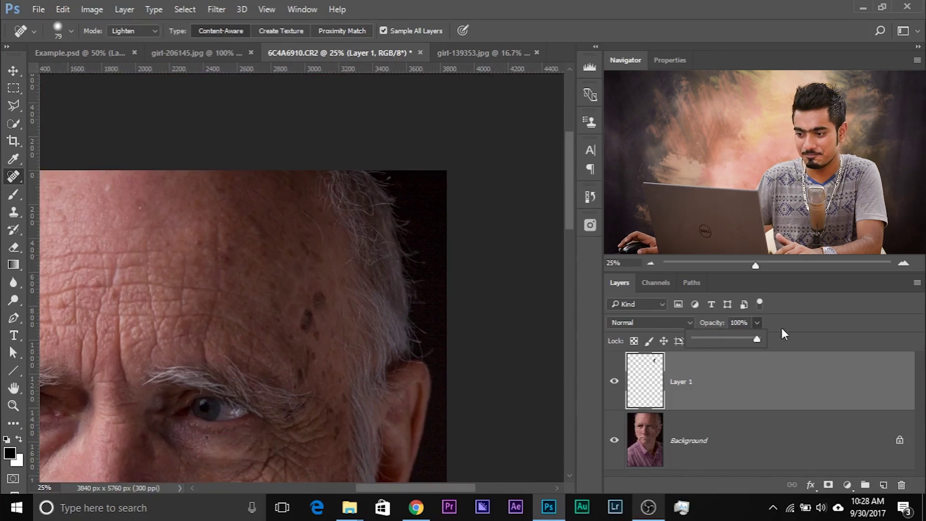